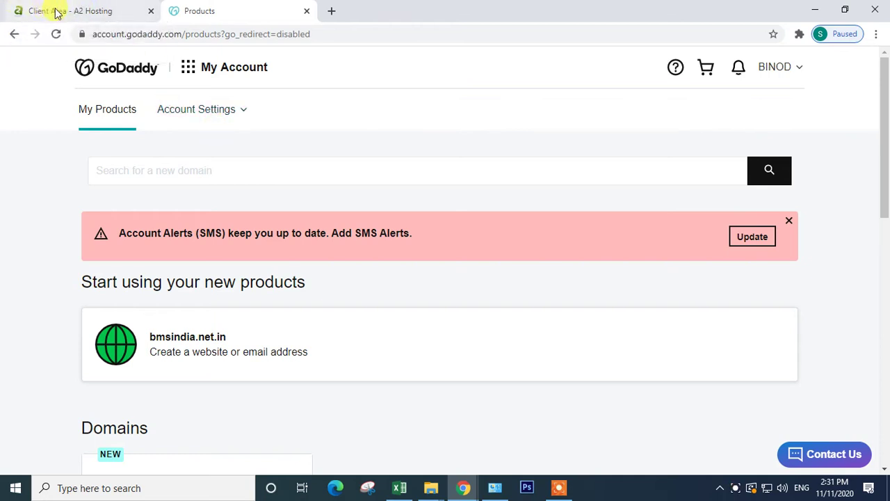
# Step: Glance over the A2 Hosting client area, then return to the GoDaddy products page
pyautogui.click(59, 11)
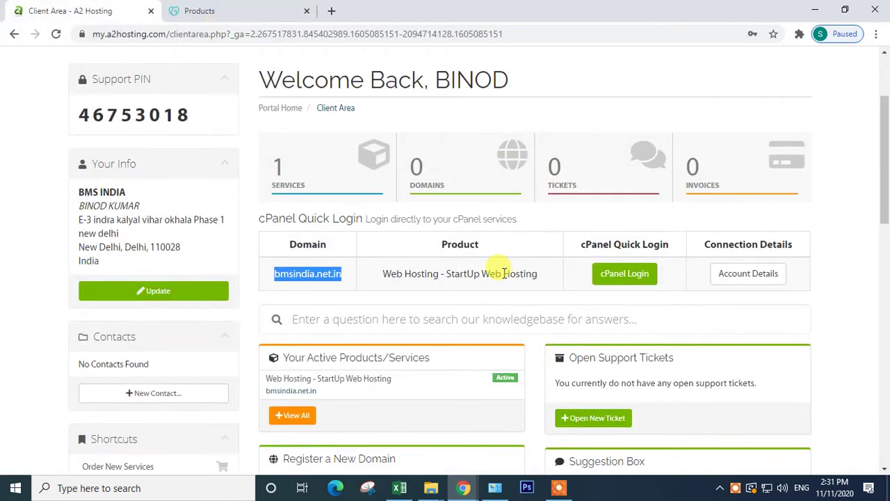
pyautogui.scroll(2, 504, 273)
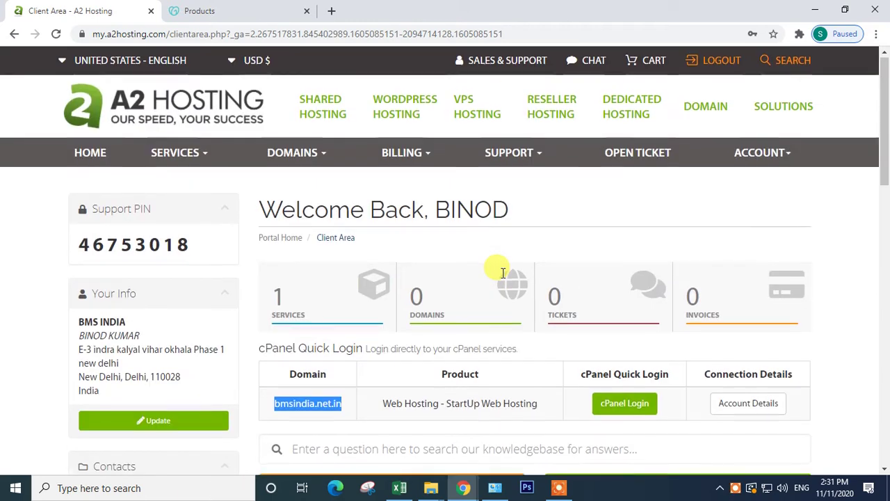
pyautogui.scroll(-2, 618, 407)
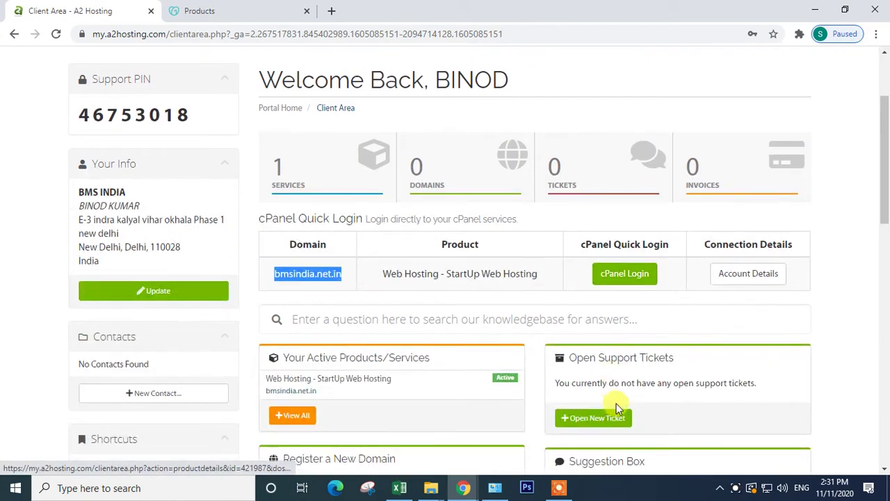
pyautogui.click(224, 11)
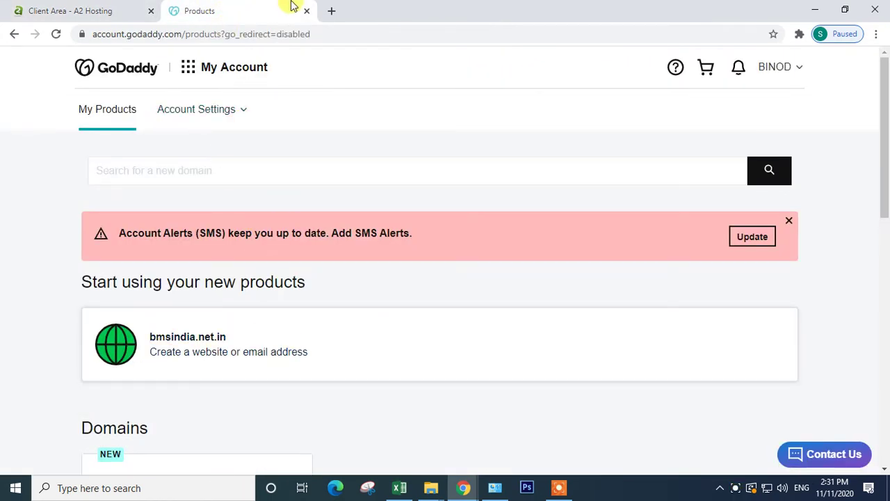
# Step: Run a who.is lookup for bmsindia.net.in in a new tab
pyautogui.click(330, 13)
pyautogui.write('who')
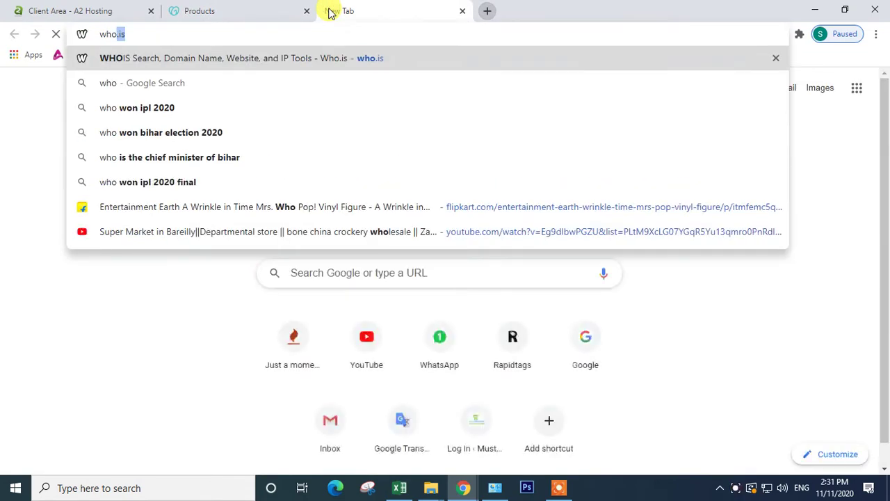
pyautogui.press('Return')
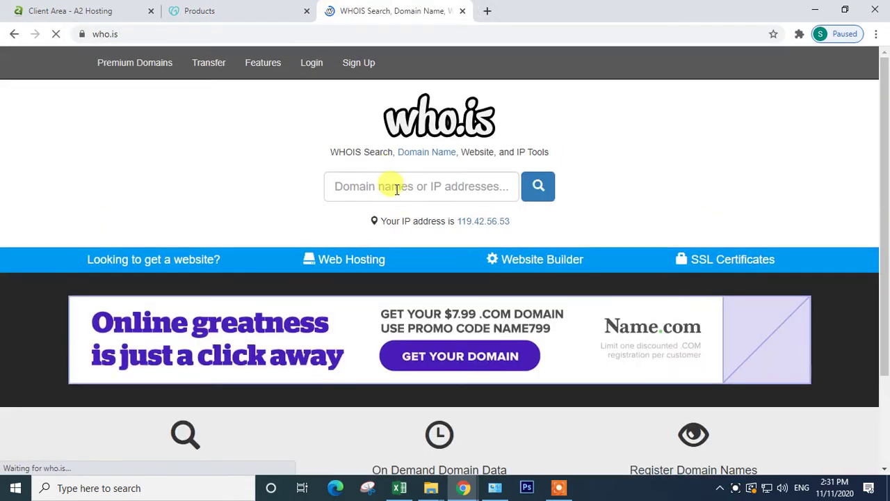
pyautogui.click(392, 185)
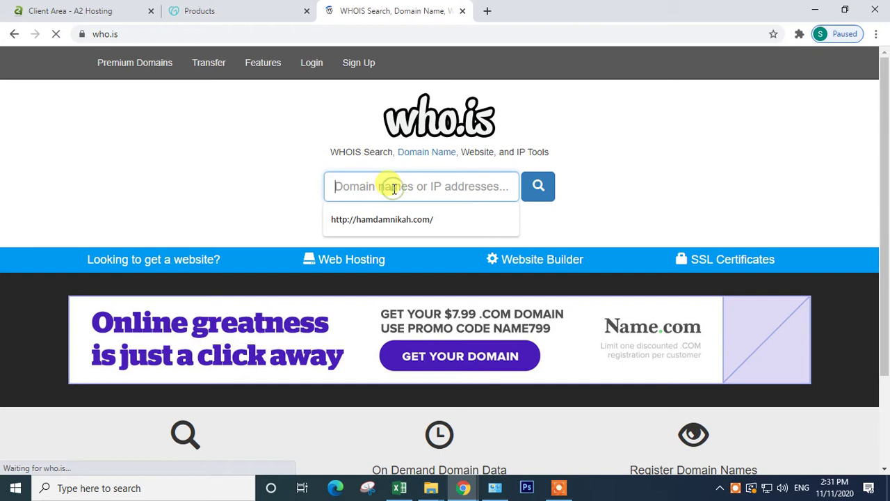
pyautogui.write('bmsindia.net.in')
pyautogui.click(538, 186)
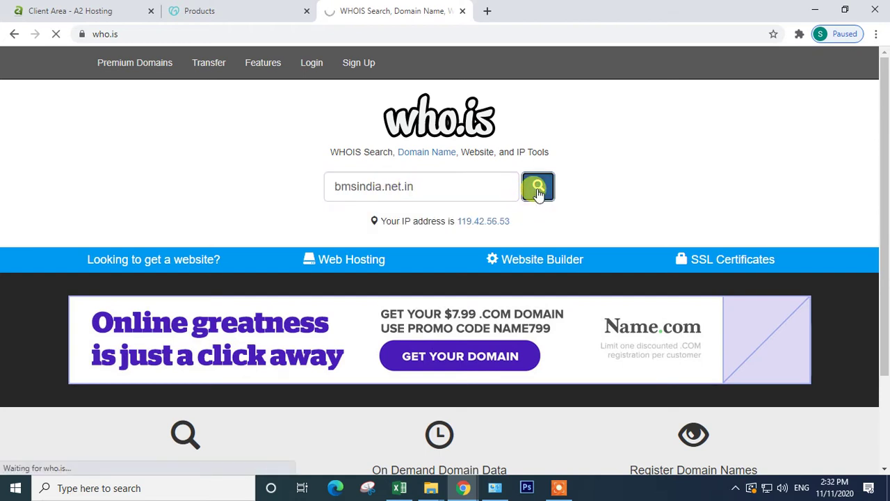
# Step: View the DNS records, noting the domaincontrol.com nameservers and A record 34.102.136.180
pyautogui.scroll(-2, 538, 194)
pyautogui.scroll(-2, 537, 193)
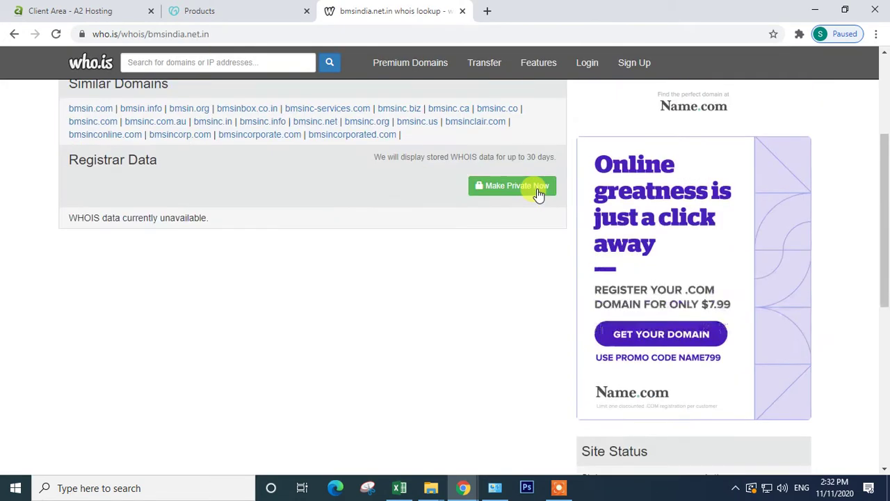
pyautogui.scroll(4, 539, 193)
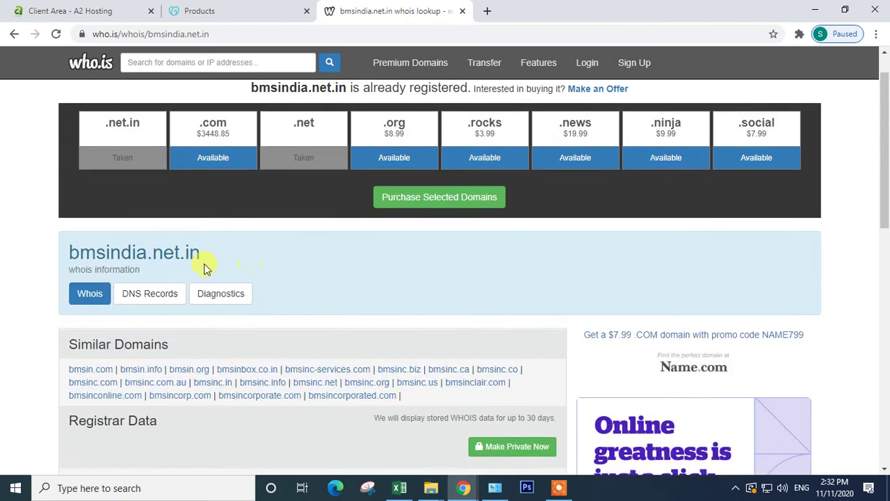
pyautogui.click(143, 299)
pyautogui.scroll(-3, 522, 380)
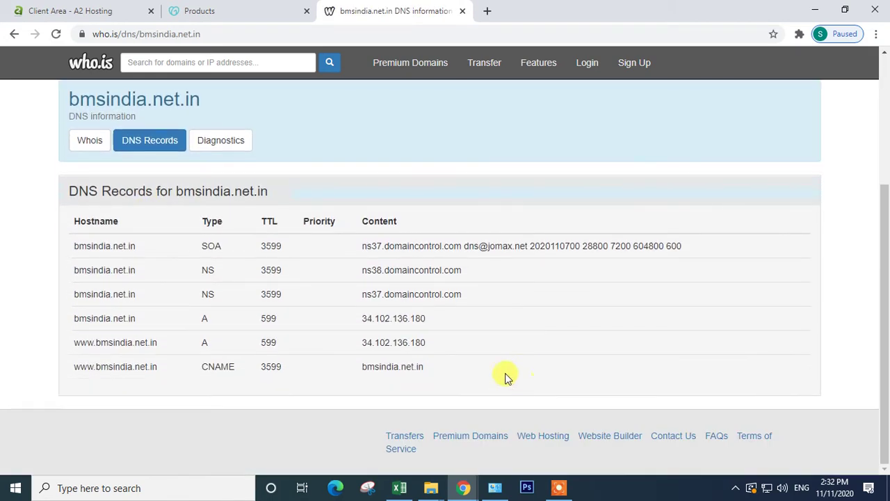
pyautogui.moveTo(493, 278); pyautogui.dragTo(342, 278)
pyautogui.moveTo(461, 295); pyautogui.dragTo(345, 306)
pyautogui.moveTo(454, 326); pyautogui.dragTo(298, 328)
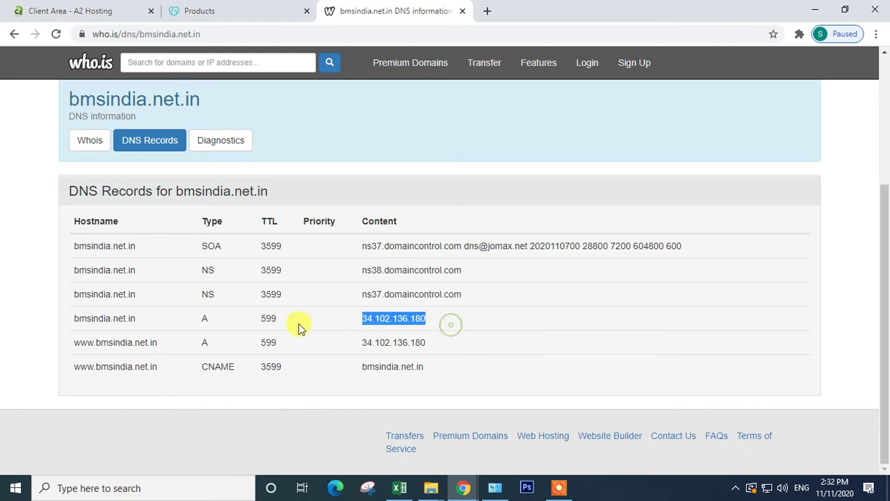
pyautogui.click(87, 10)
# Step: Copy nameserver ns1.a2hosting.com from bmsindia.net.in's A2 Hosting account details, then go back to GoDaddy
pyautogui.scroll(-2, 494, 363)
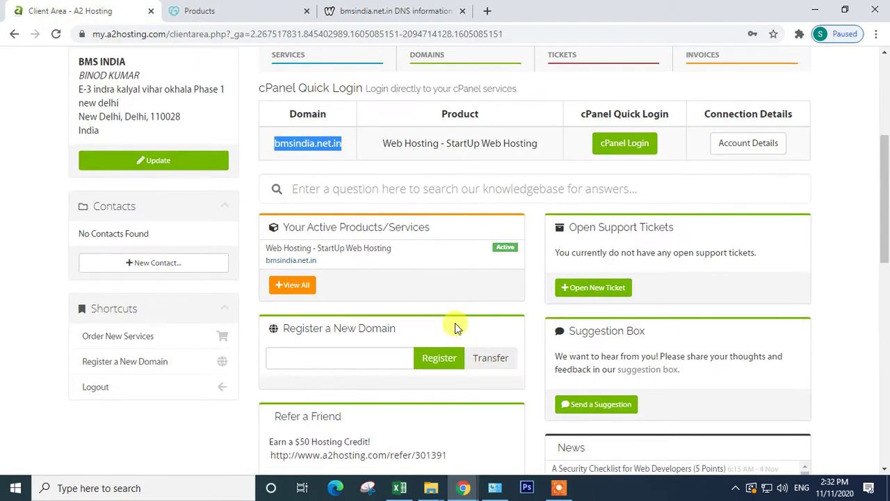
pyautogui.click(754, 148)
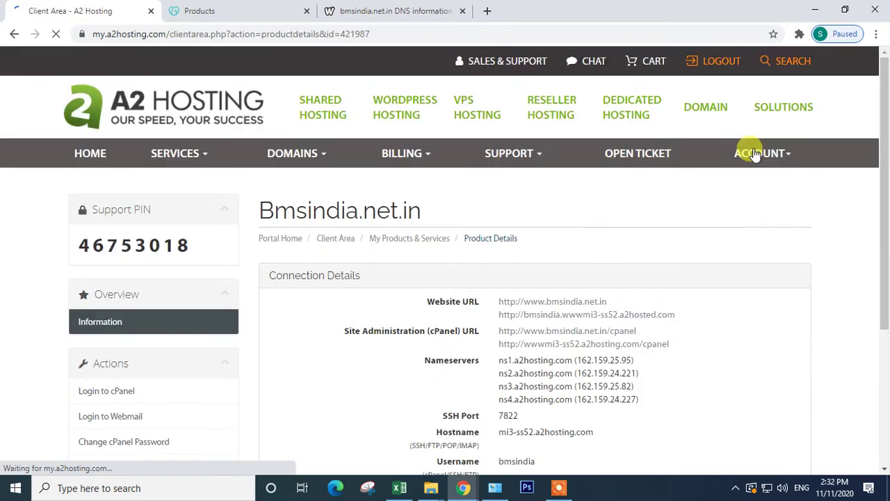
pyautogui.scroll(-3, 752, 153)
pyautogui.scroll(2, 538, 283)
pyautogui.moveTo(497, 279); pyautogui.dragTo(571, 281)
pyautogui.hotkey('ctrl', 'c')
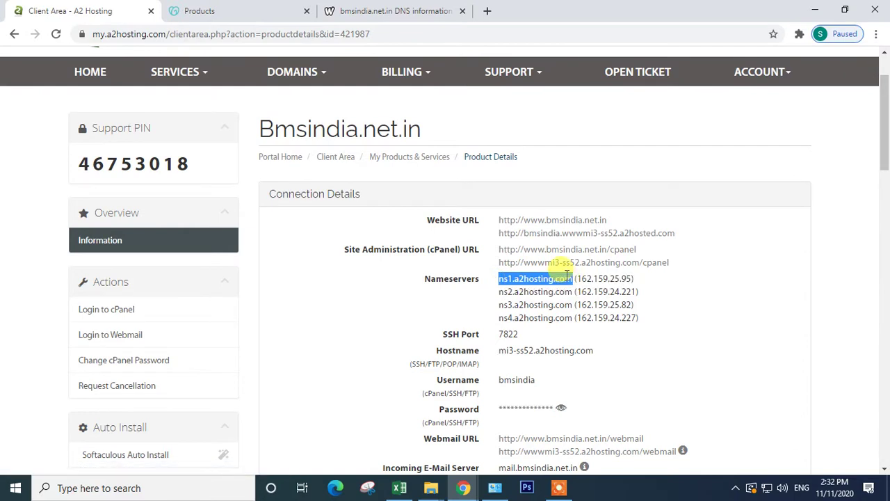
pyautogui.hotkey('ctrl', 'Tab')
pyautogui.scroll(-4, 567, 290)
pyautogui.scroll(4, 567, 292)
# Step: From My Products, open DNS for bmsindia.net.in and choose Change under Nameservers
pyautogui.click(780, 67)
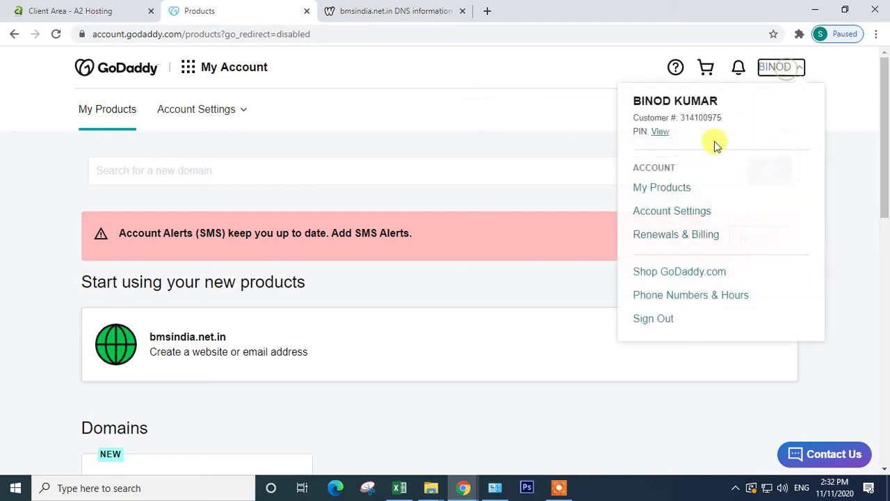
pyautogui.click(680, 189)
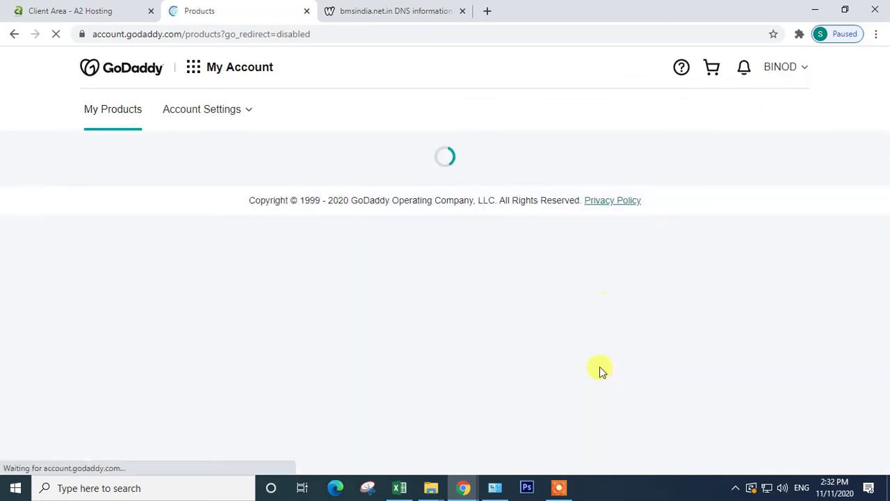
pyautogui.scroll(-6, 588, 363)
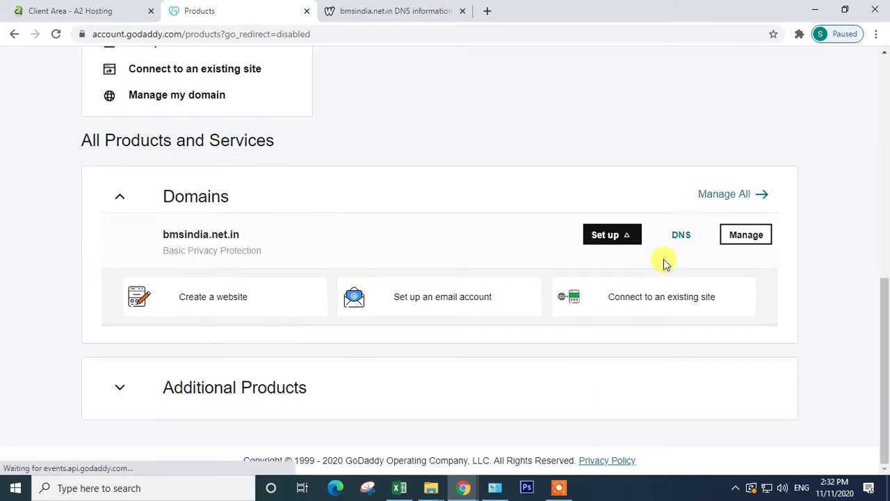
pyautogui.click(681, 236)
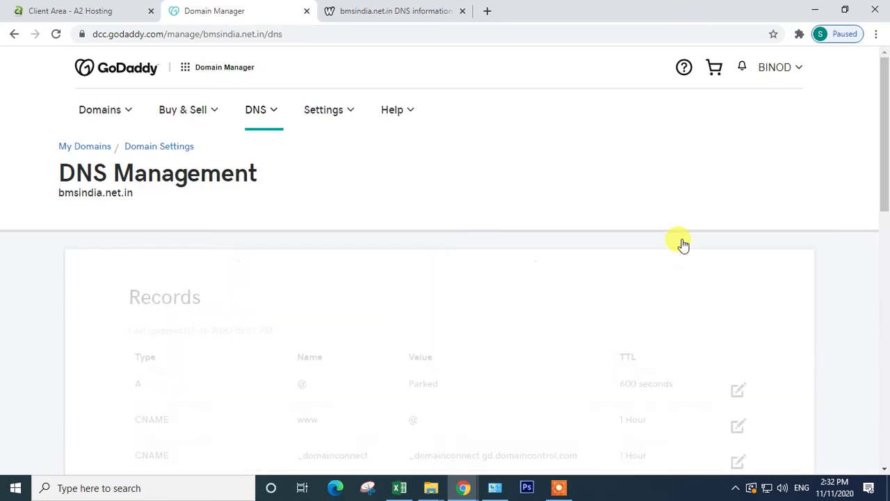
pyautogui.scroll(-10, 682, 244)
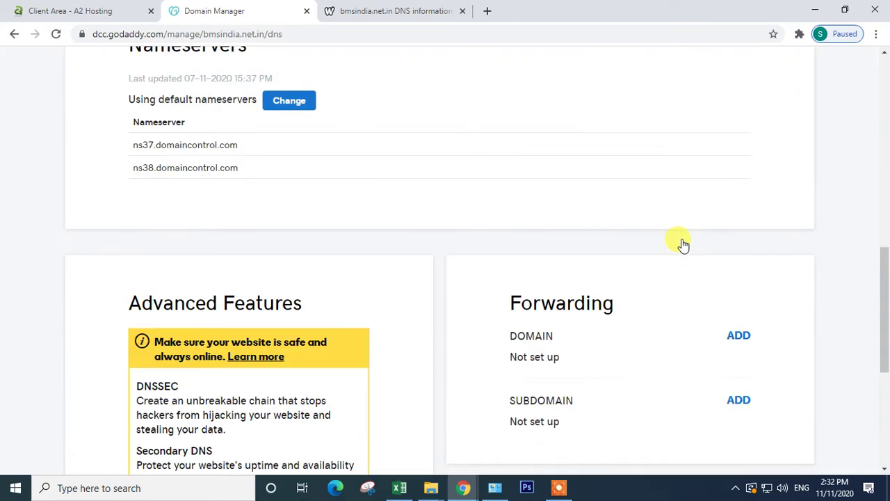
pyautogui.click(288, 102)
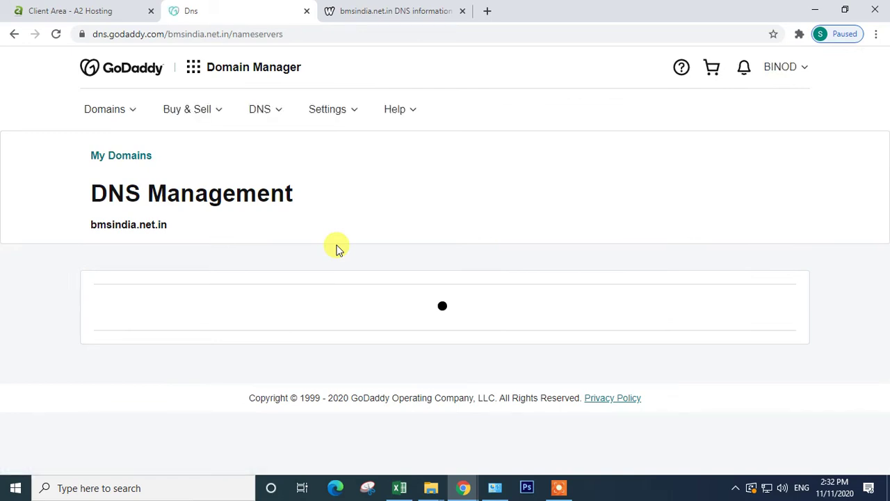
# Step: Choose custom nameservers and paste ns1.a2hosting.com into four nameserver fields
pyautogui.scroll(-2, 338, 248)
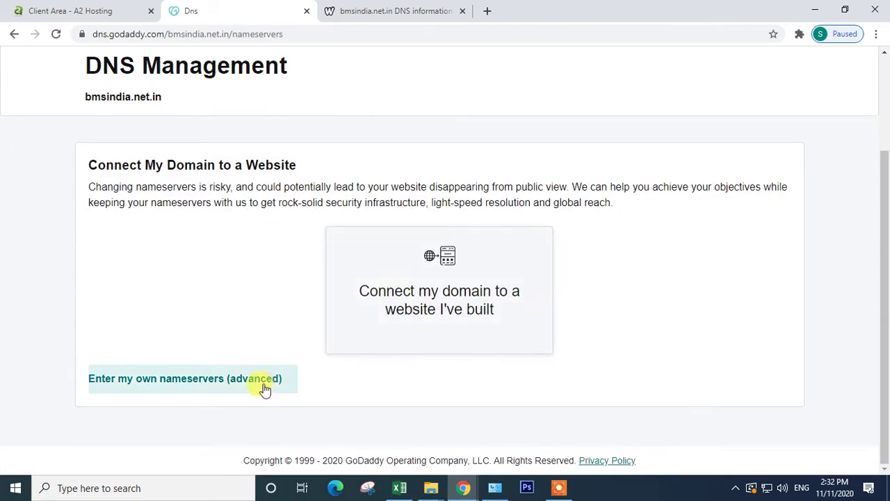
pyautogui.click(263, 387)
pyautogui.click(174, 251)
pyautogui.hotkey('ctrl', 'v')
pyautogui.click(155, 290)
pyautogui.hotkey('ctrl', 'v')
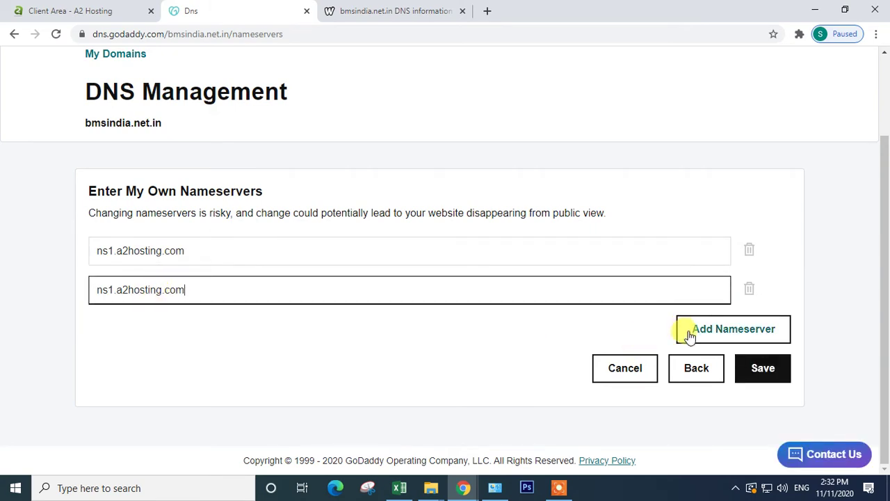
pyautogui.click(688, 335)
pyautogui.click(693, 333)
pyautogui.click(132, 251)
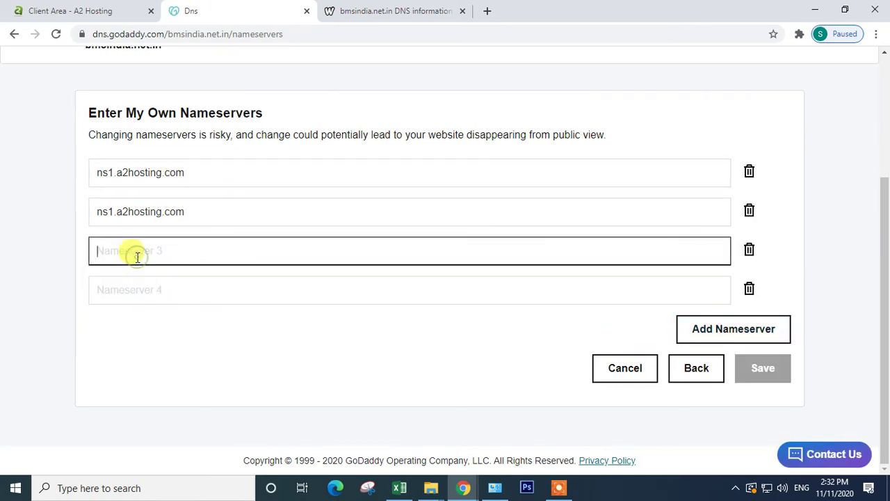
pyautogui.hotkey('ctrl', 'v')
pyautogui.click(134, 280)
pyautogui.hotkey('ctrl', 'v')
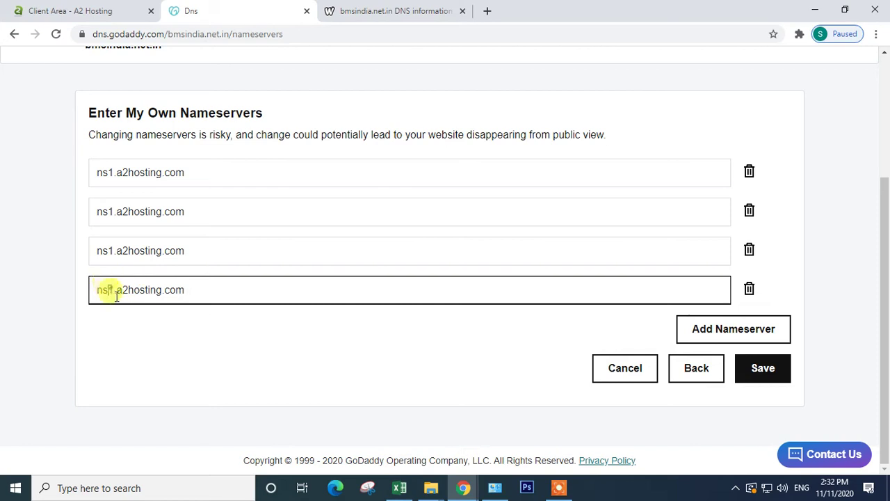
# Step: Correct the pasted copies to ns2, ns3 and ns4.a2hosting.com
pyautogui.press('BackSpace')
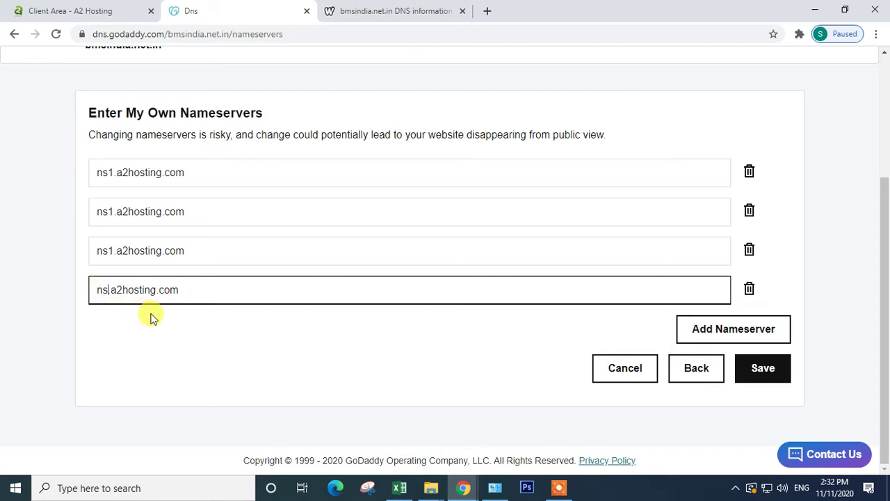
pyautogui.write('4')
pyautogui.click(112, 252)
pyautogui.press('BackSpace')
pyautogui.write('3')
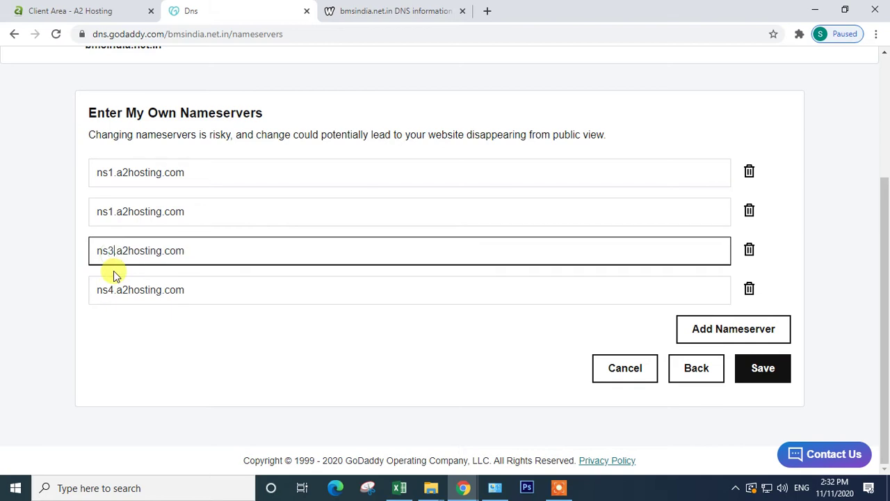
pyautogui.click(113, 213)
pyautogui.write('2')
pyautogui.click(221, 367)
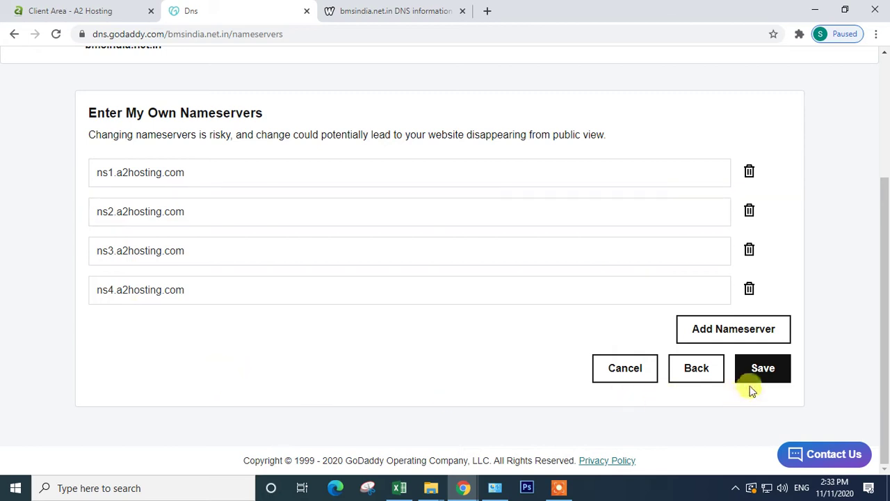
# Step: Save the four nameservers and cross-check them against the A2 Hosting and who.is tabs
pyautogui.click(766, 370)
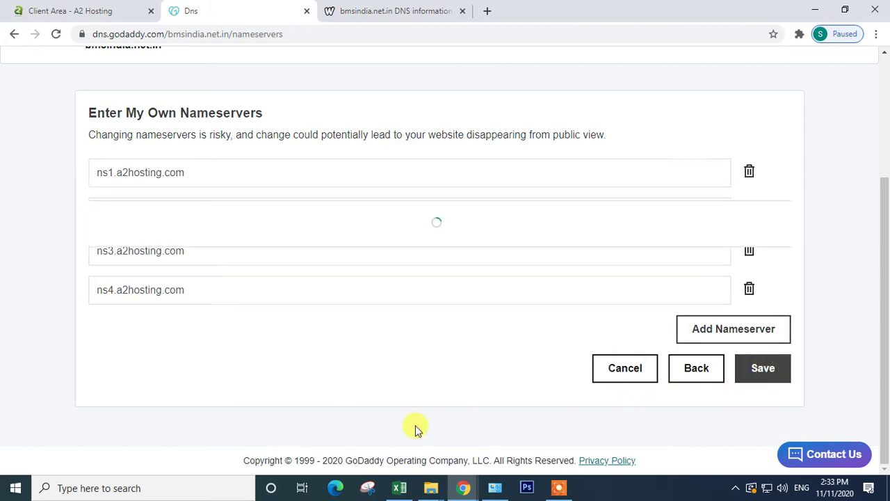
pyautogui.hotkey('ctrl', 'shift', 'Tab')
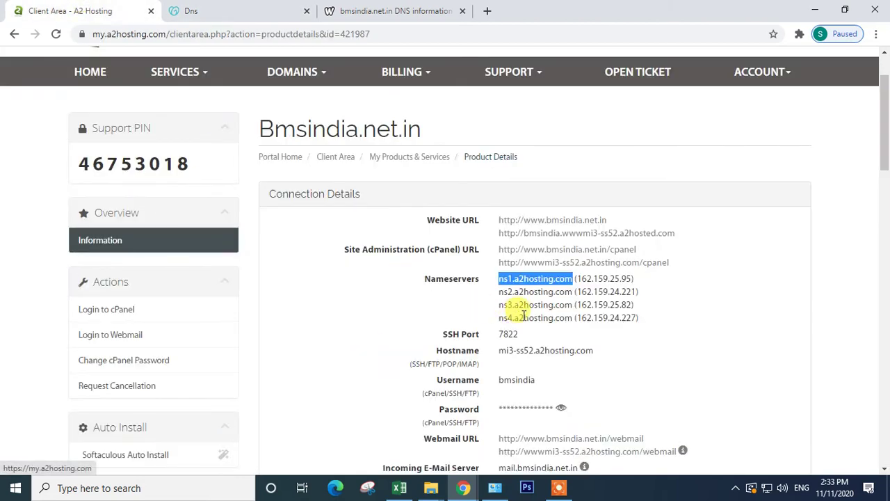
pyautogui.hotkey('ctrl', 'shift', 'Tab')
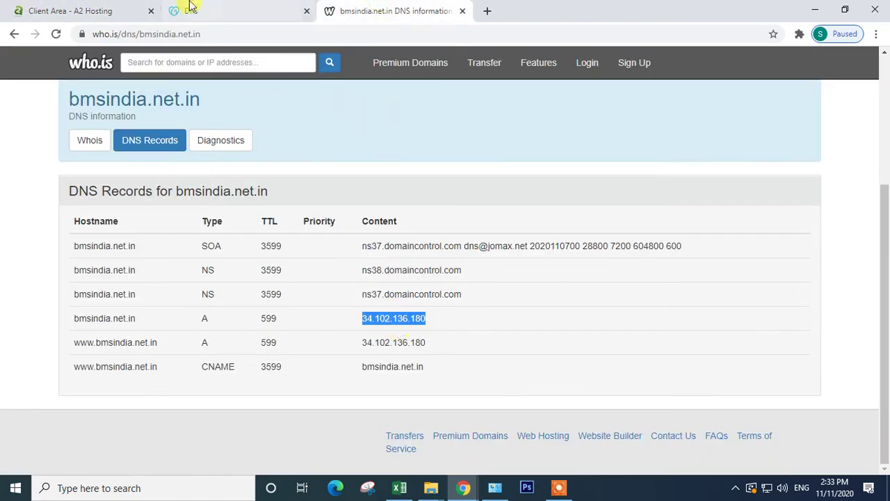
pyautogui.hotkey('ctrl', 'shift', 'Tab')
# Step: Tick the consent box in the Nameserver Update dialog and continue
pyautogui.click(229, 249)
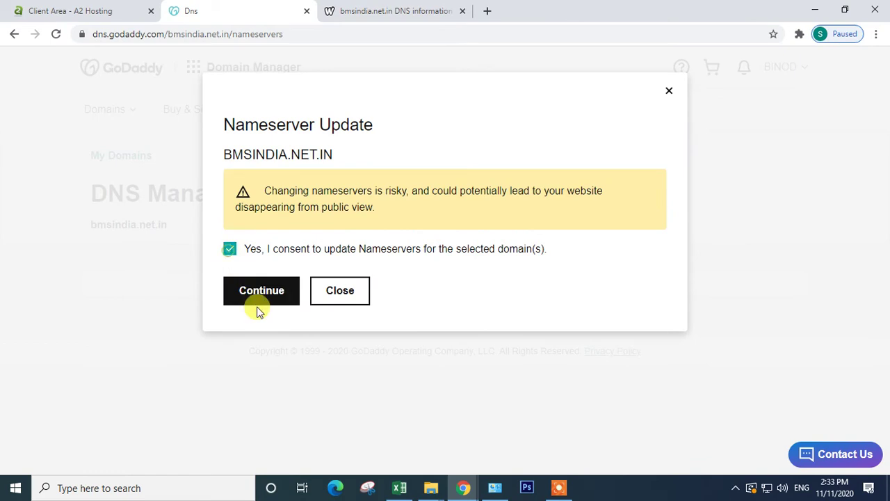
pyautogui.click(258, 299)
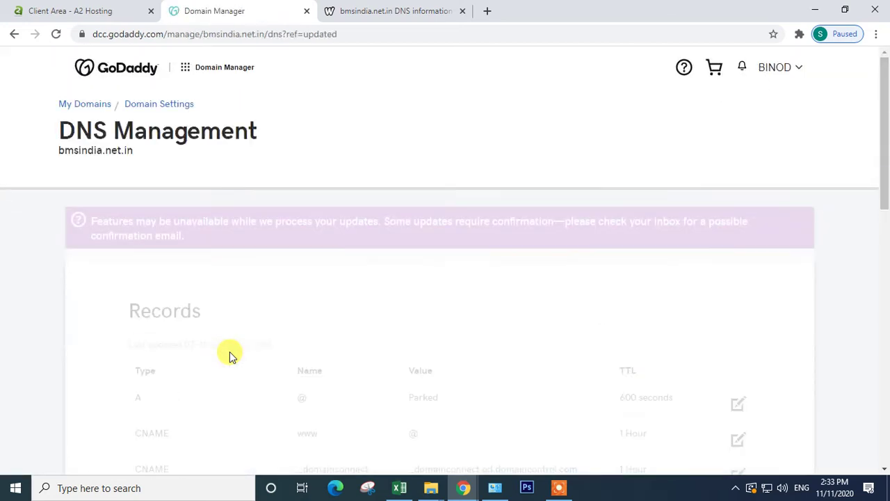
# Step: After reloading DNS Management, highlight ns1–ns4.a2hosting.com in the nameserver list
pyautogui.scroll(-10, 285, 324)
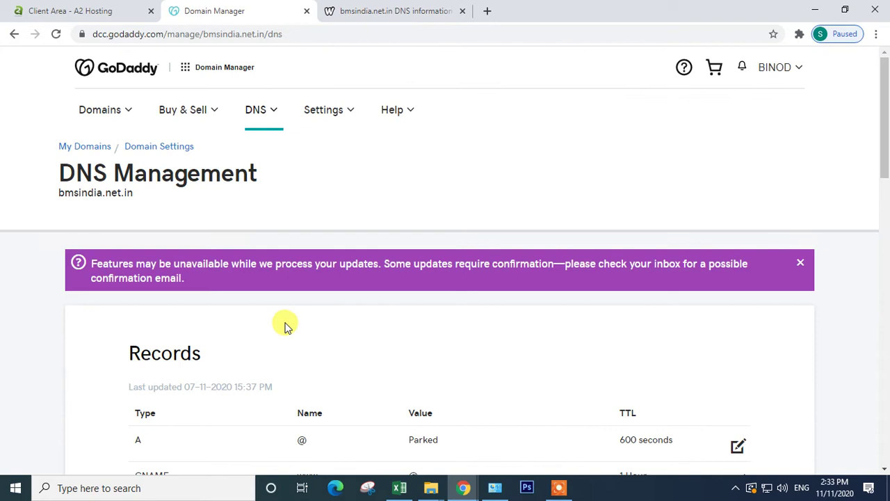
pyautogui.scroll(-10, 288, 327)
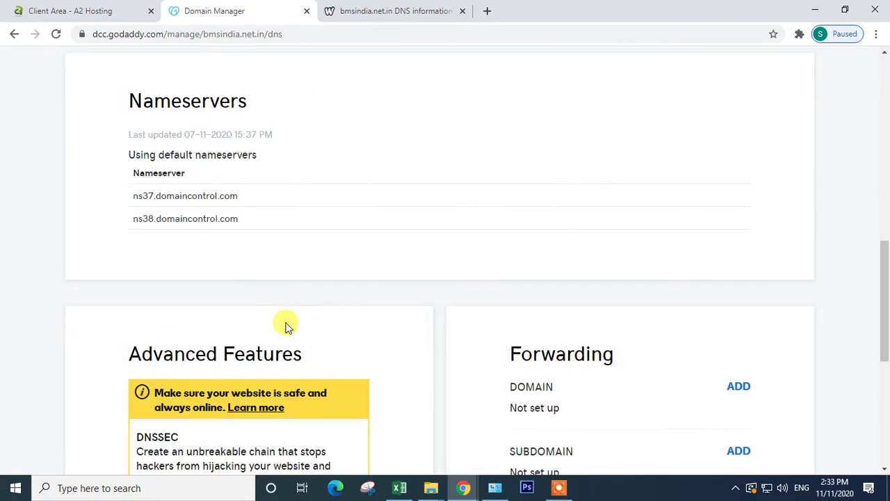
pyautogui.scroll(-5, 289, 327)
pyautogui.scroll(15, 288, 327)
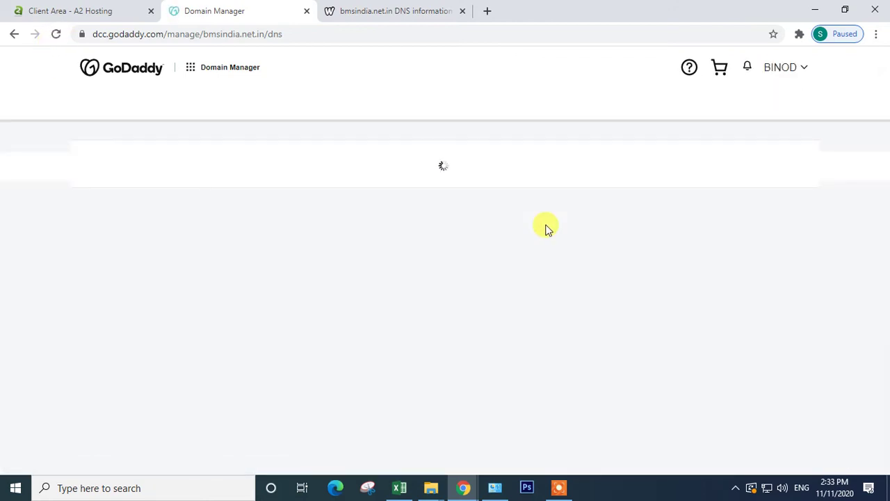
pyautogui.scroll(-10, 547, 227)
pyautogui.scroll(2, 543, 229)
pyautogui.moveTo(216, 259); pyautogui.dragTo(137, 193)
# Step: Rerun the who.is lookup for bmsindia.net.in; its DNS records still show domaincontrol.com nameservers
pyautogui.scroll(5, 417, 218)
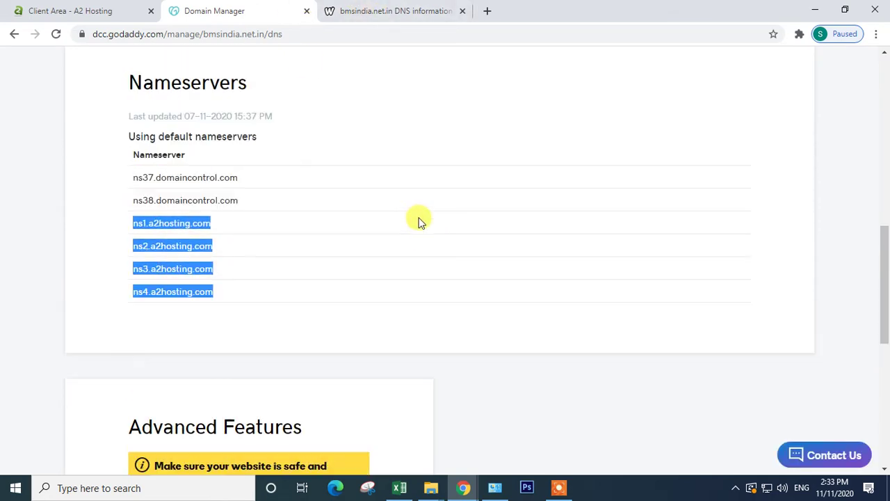
pyautogui.click(389, 11)
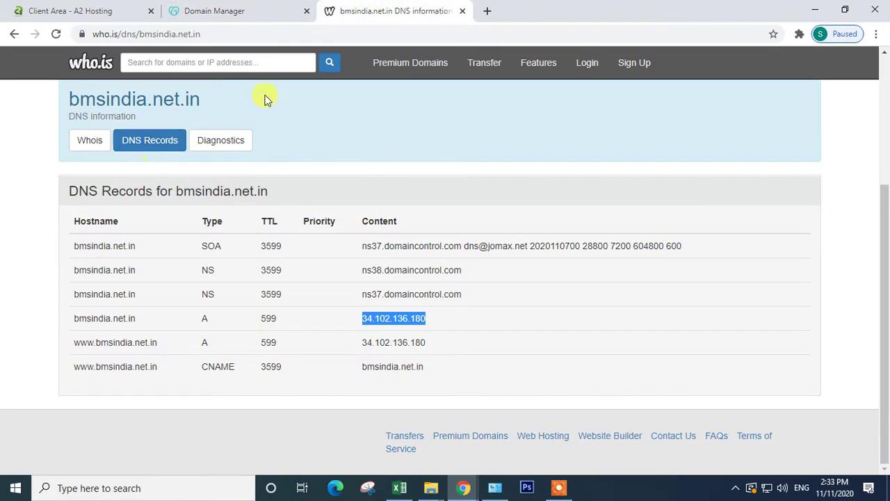
pyautogui.click(188, 63)
pyautogui.click(185, 110)
pyautogui.click(328, 64)
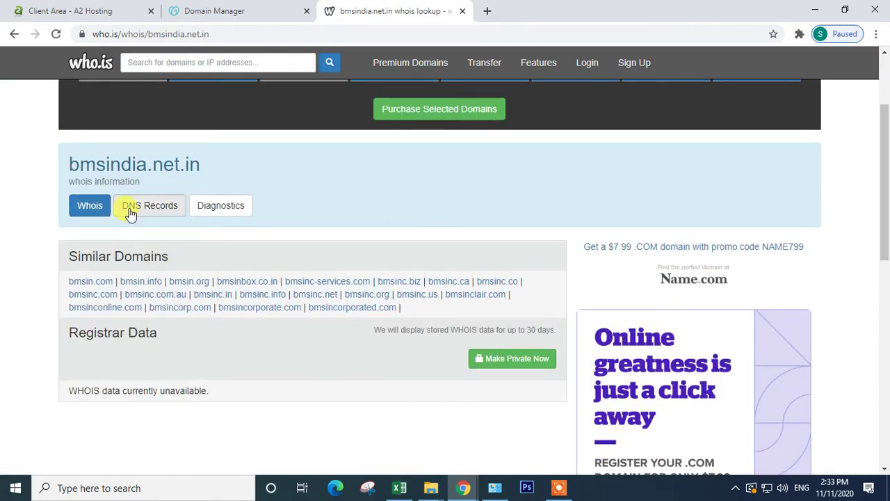
pyautogui.click(132, 208)
pyautogui.scroll(-2, 556, 321)
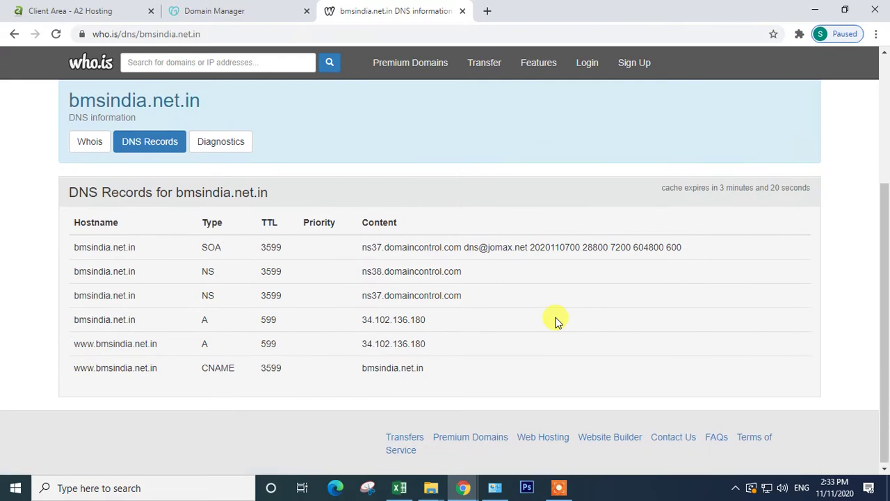
pyautogui.click(103, 158)
# Step: Reload GoDaddy's DNS page to confirm nameservers ns1–ns4.a2hosting.com, then return to A2 Hosting
pyautogui.click(240, 12)
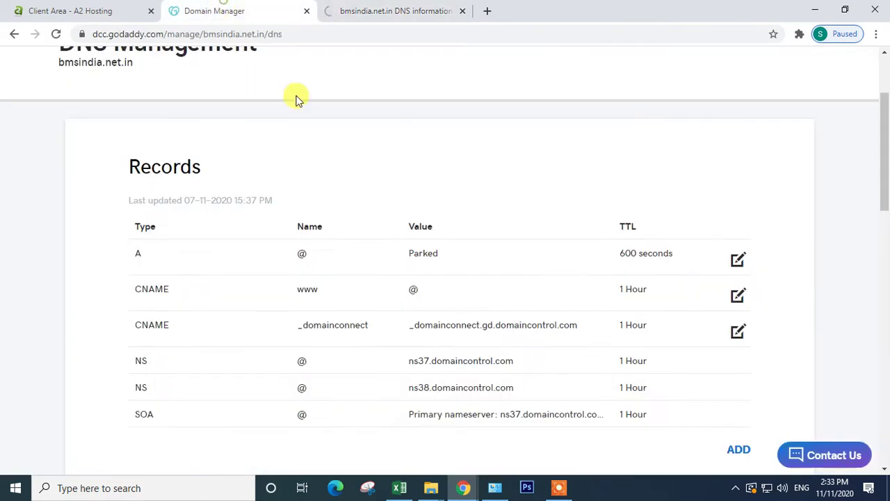
pyautogui.click(56, 35)
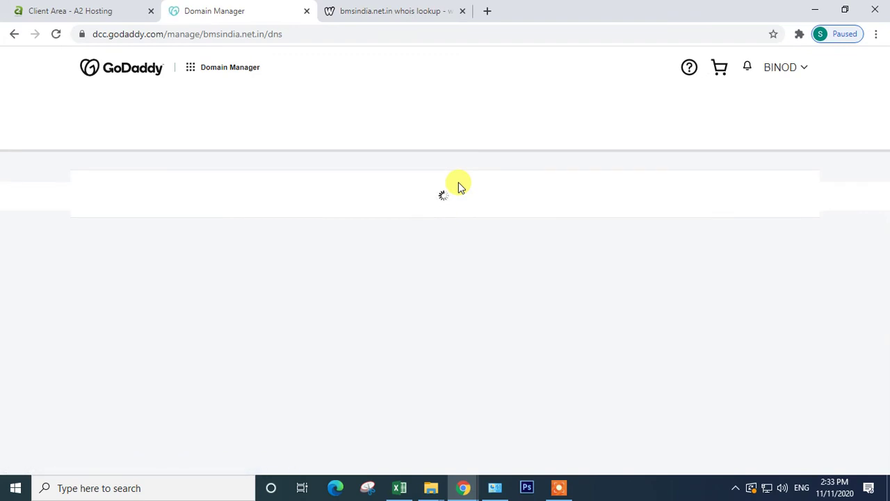
pyautogui.scroll(3, 240, 292)
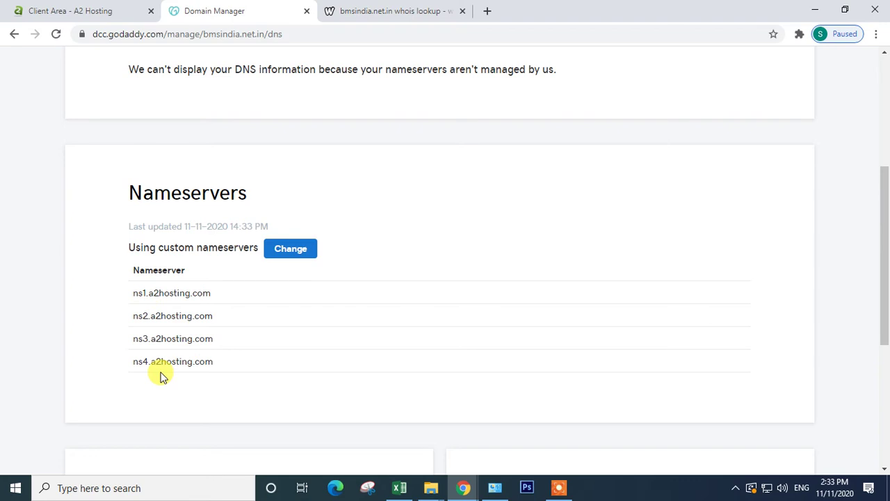
pyautogui.click(70, 9)
pyautogui.scroll(1, 573, 259)
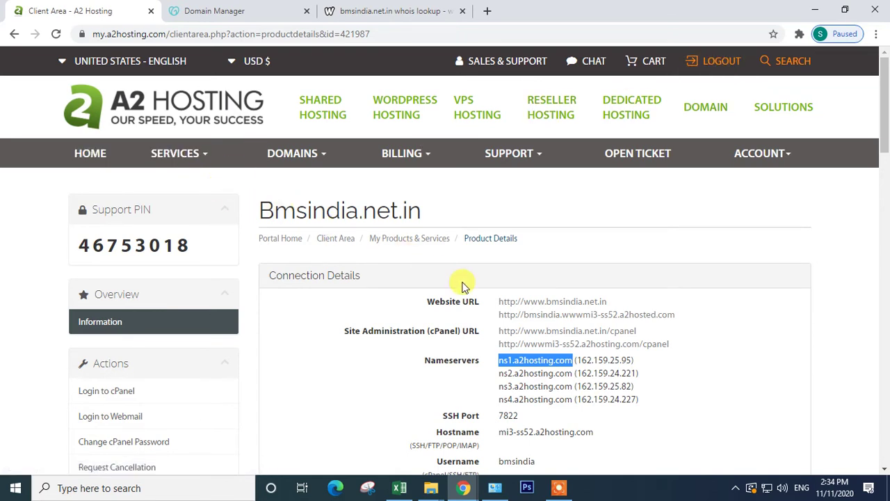
# Step: From the A2 Hosting client home, use cPanel Quick Login for bmsindia.net.in
pyautogui.scroll(-3, 464, 285)
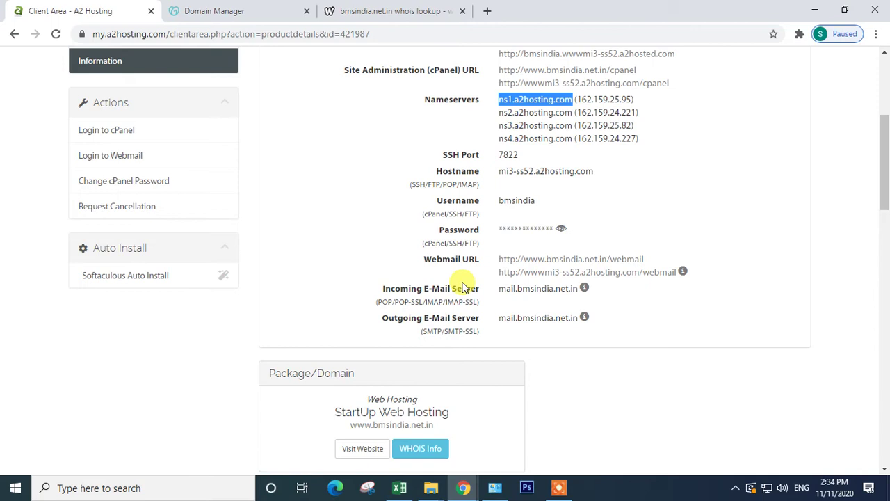
pyautogui.scroll(3, 359, 248)
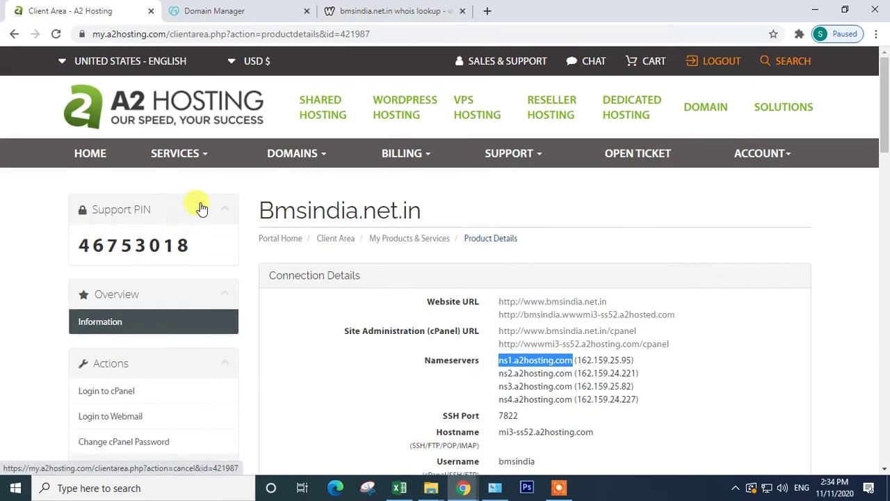
pyautogui.click(91, 162)
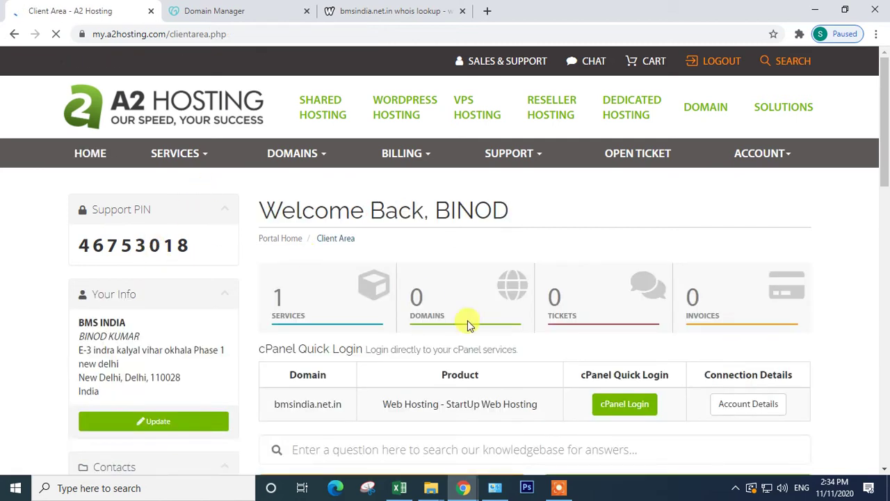
pyautogui.scroll(-3, 263, 242)
pyautogui.click(598, 140)
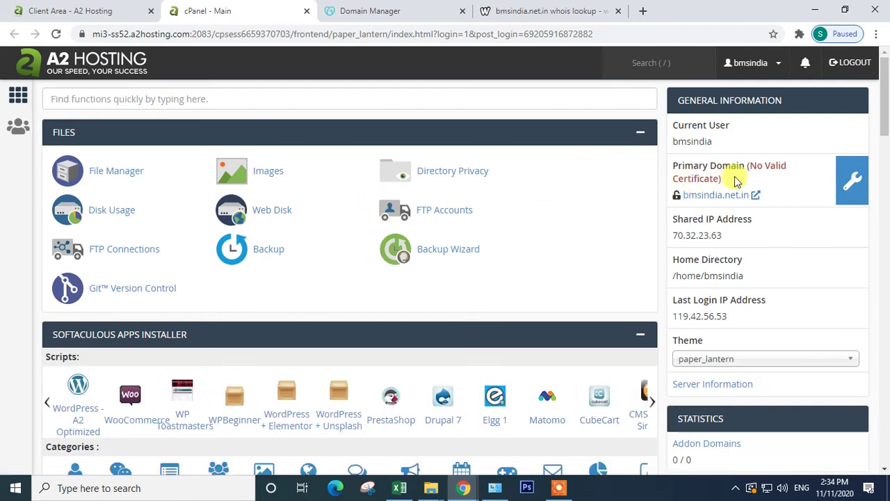
# Step: Note the primary domain's No Valid Certificate status and open SSL/TLS Status in a new tab
pyautogui.moveTo(723, 179); pyautogui.dragTo(749, 170)
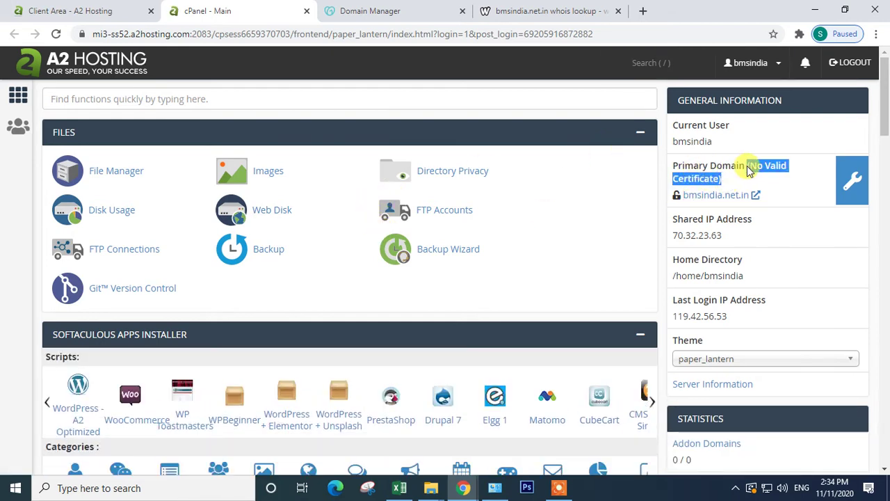
pyautogui.scroll(-9, 600, 257)
pyautogui.scroll(-10, 600, 258)
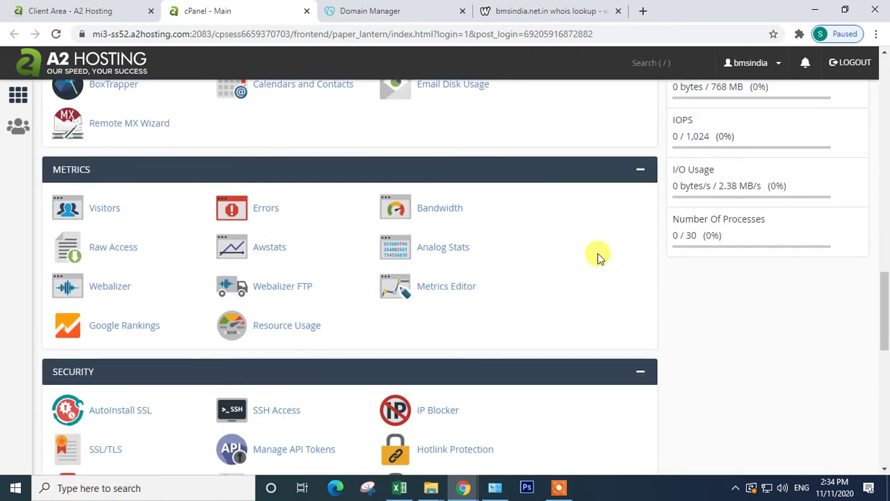
pyautogui.scroll(-2, 599, 257)
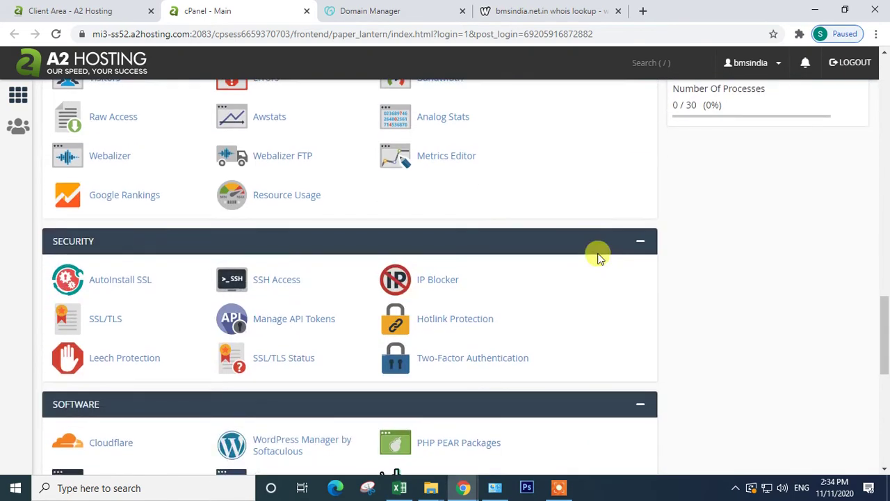
pyautogui.rightClick(302, 361)
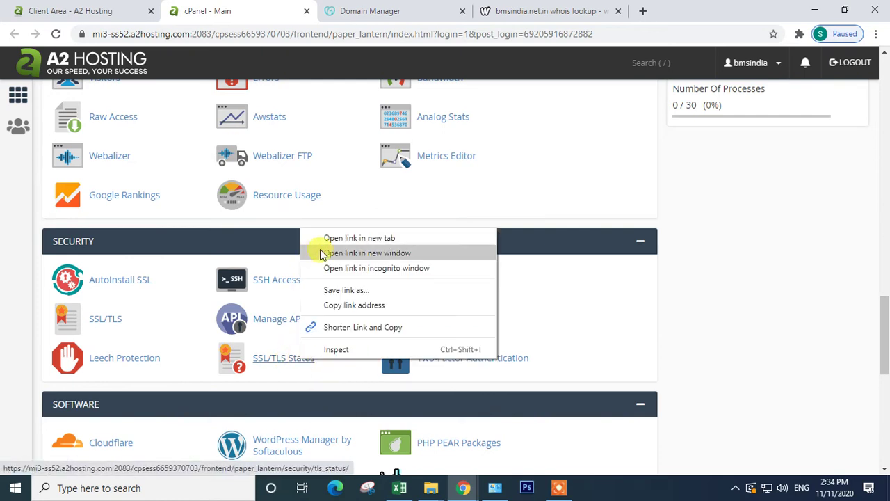
pyautogui.click(341, 236)
pyautogui.hotkey('ctrl', 'Tab')
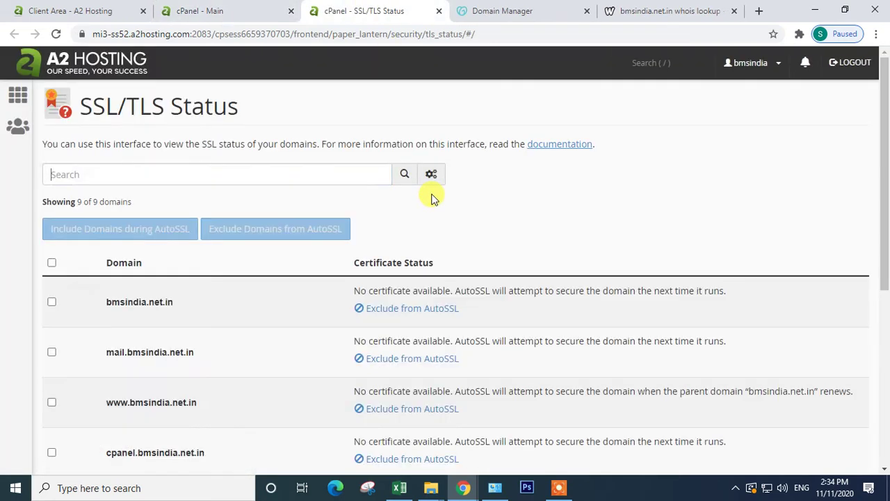
# Step: Select all domains and run AutoSSL, then go back to the cPanel main page
pyautogui.scroll(-2, 661, 198)
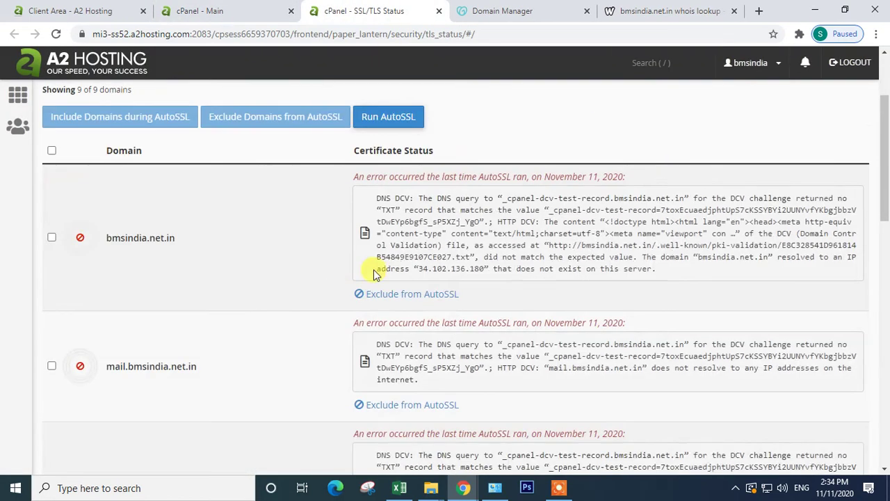
pyautogui.click(52, 152)
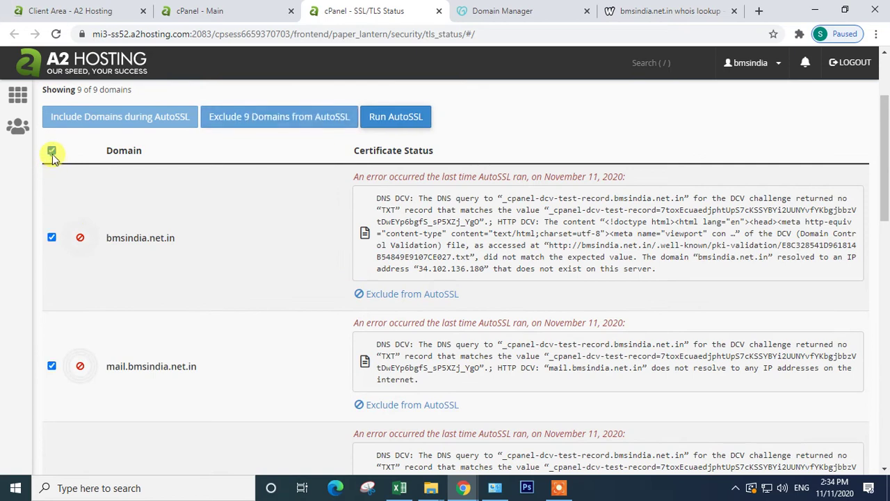
pyautogui.click(388, 117)
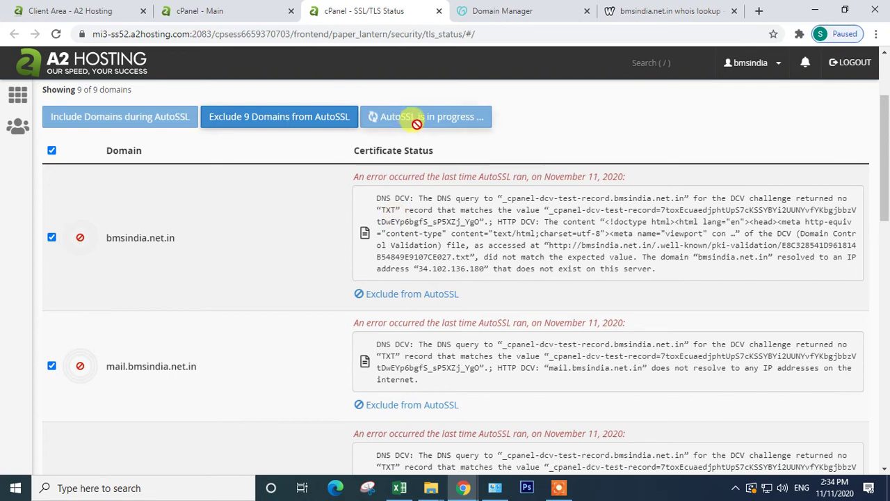
pyautogui.scroll(2, 376, 200)
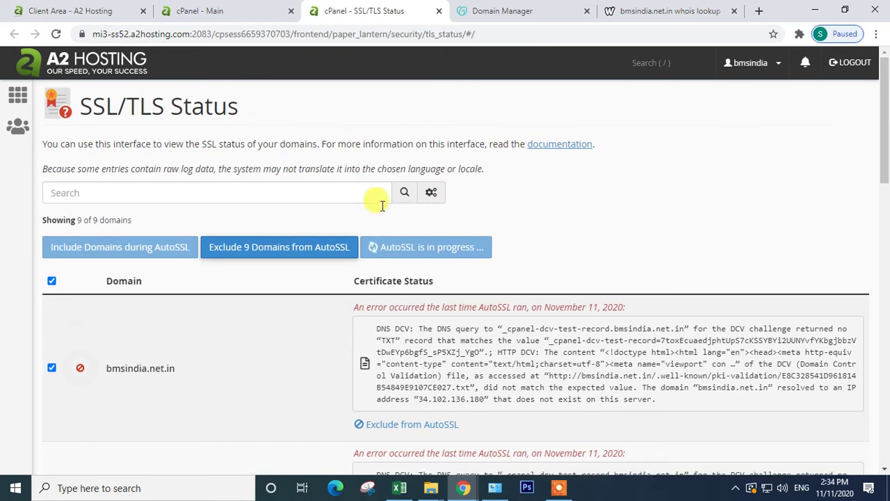
pyautogui.click(225, 8)
pyautogui.scroll(5, 405, 320)
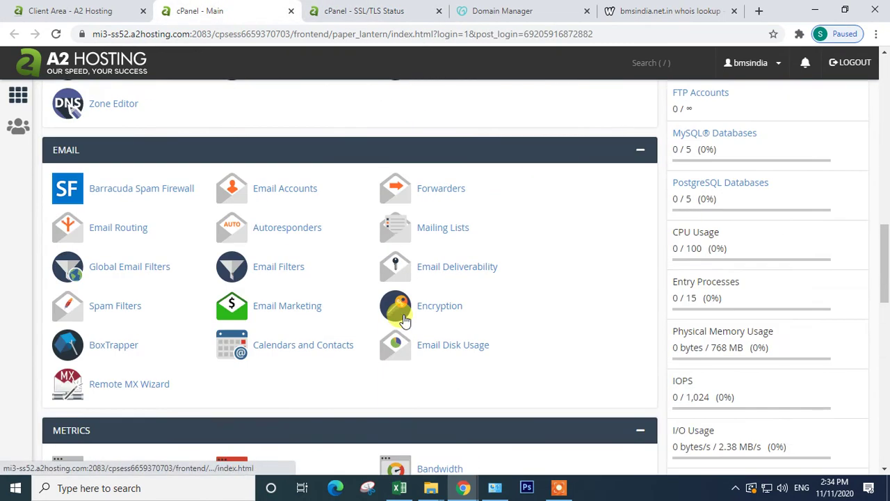
pyautogui.scroll(-10, 405, 320)
pyautogui.click(277, 188)
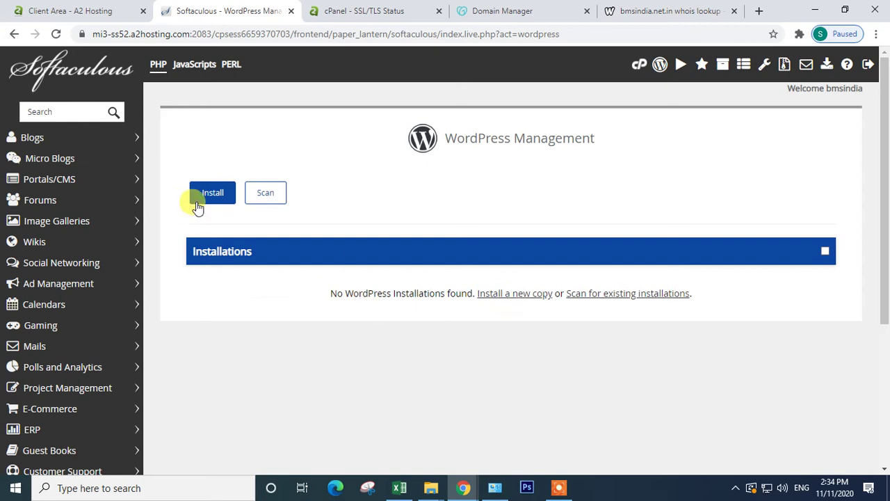
pyautogui.click(208, 193)
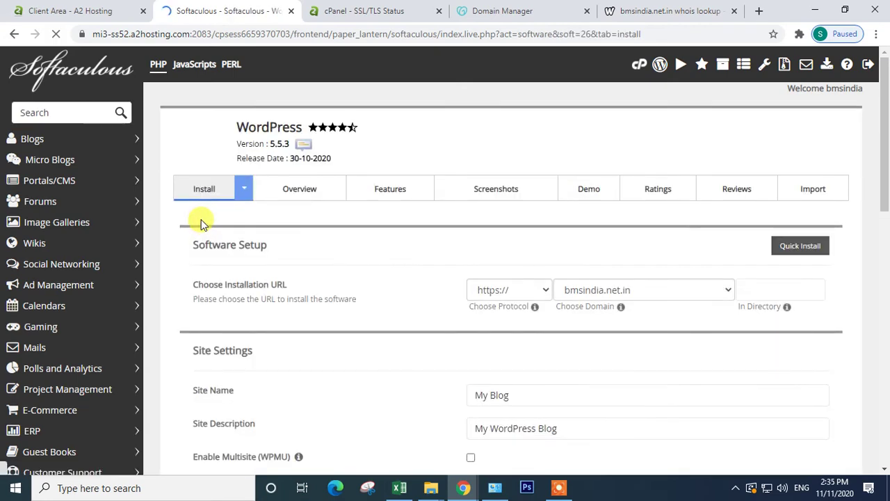
pyautogui.scroll(-1, 741, 312)
pyautogui.scroll(-2, 741, 312)
pyautogui.click(766, 165)
# Step: Replace site name 'My Blog' with 'BMS India' and description with 'Best Car Service &Products'
pyautogui.click(547, 272)
pyautogui.moveTo(547, 273); pyautogui.dragTo(378, 274)
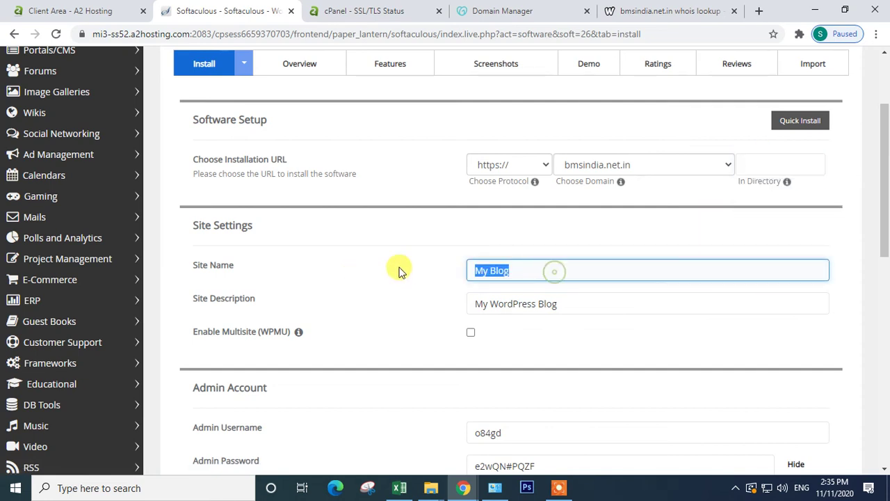
pyautogui.write('B')
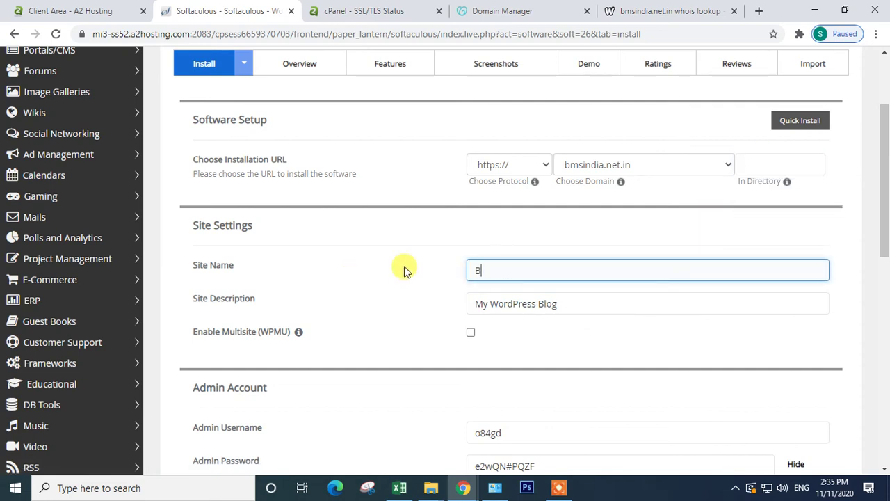
pyautogui.write('MS India')
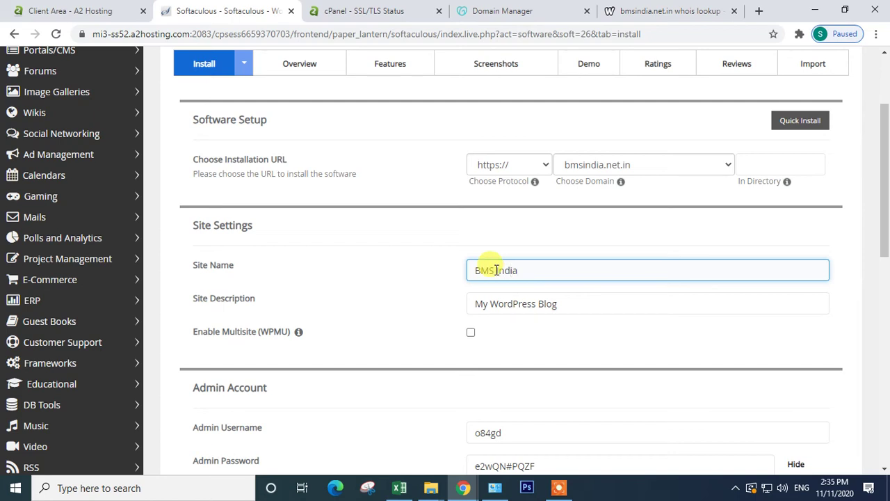
pyautogui.tripleClick(581, 304)
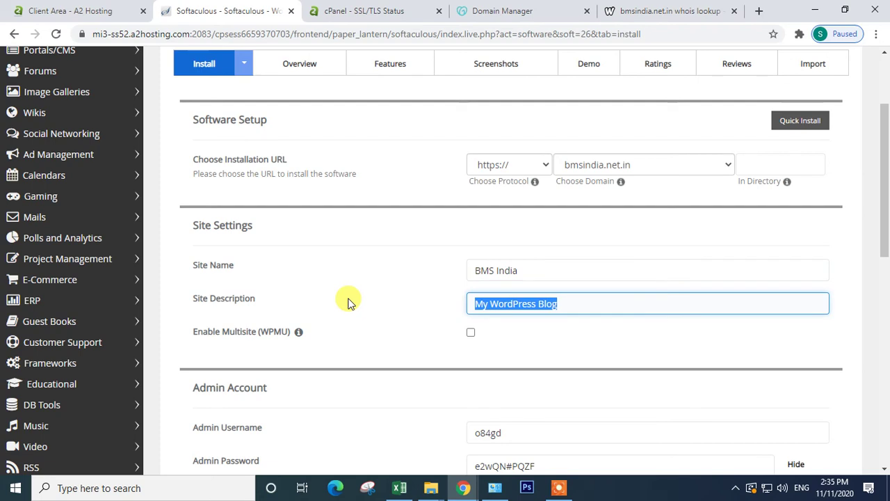
pyautogui.write('Best Car Service')
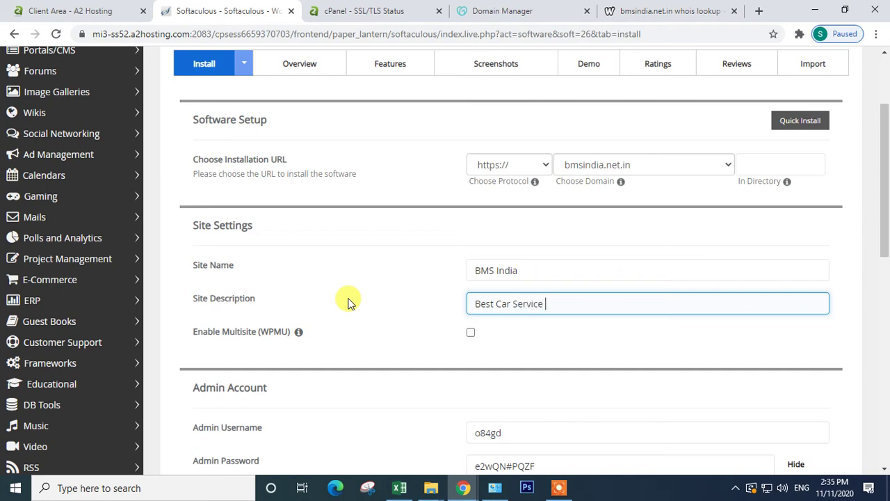
pyautogui.write('pr')
# Step: Replace the generated admin username and password with new admin credentials
pyautogui.scroll(-4, 349, 303)
pyautogui.moveTo(518, 172); pyautogui.dragTo(357, 168)
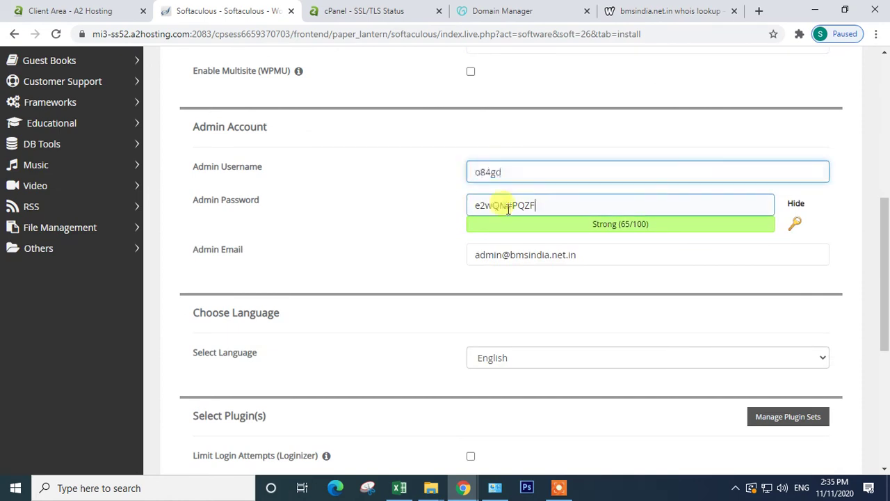
pyautogui.moveTo(536, 205); pyautogui.dragTo(339, 212)
pyautogui.click(797, 205)
pyautogui.moveTo(593, 173); pyautogui.dragTo(377, 178)
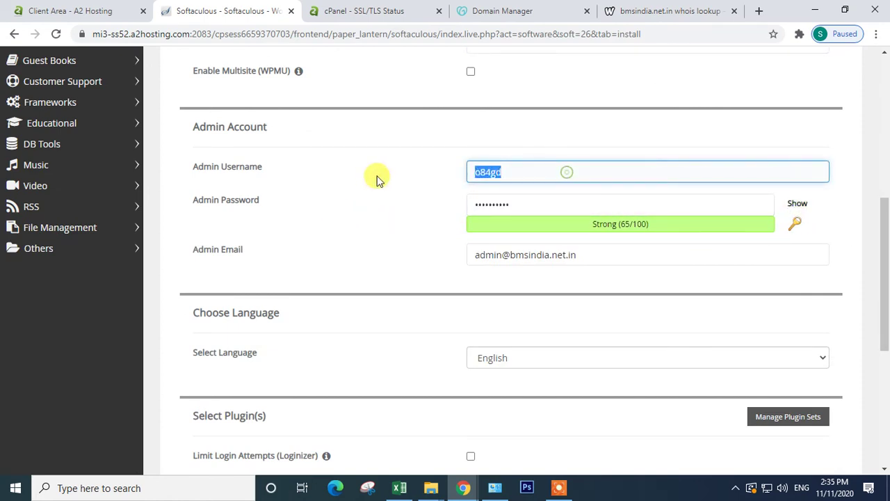
pyautogui.scroll(1, 445, 291)
pyautogui.scroll(1, 444, 292)
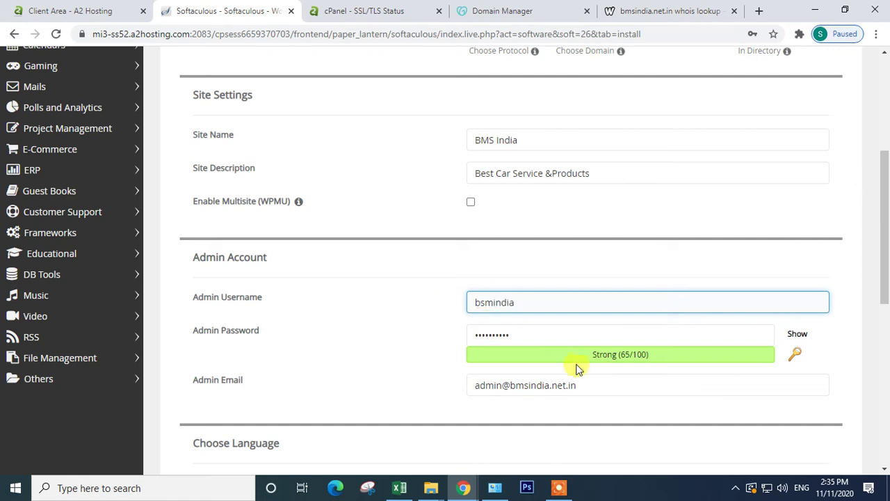
pyautogui.press('Tab')
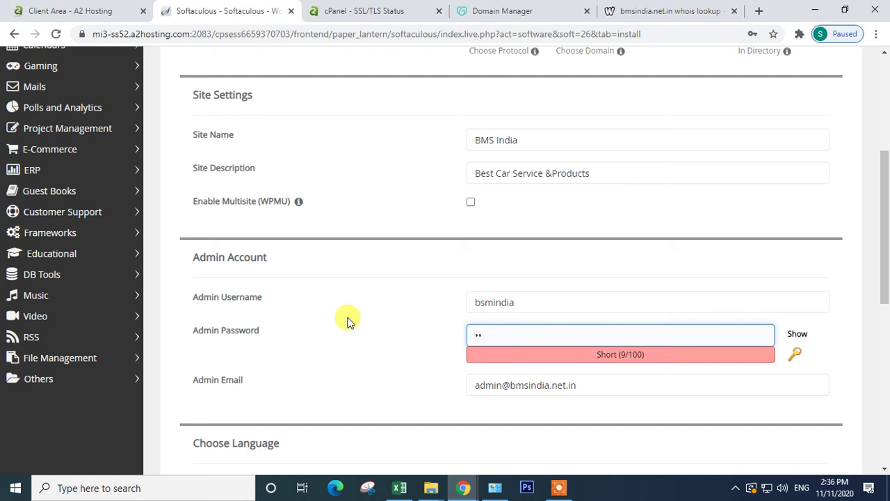
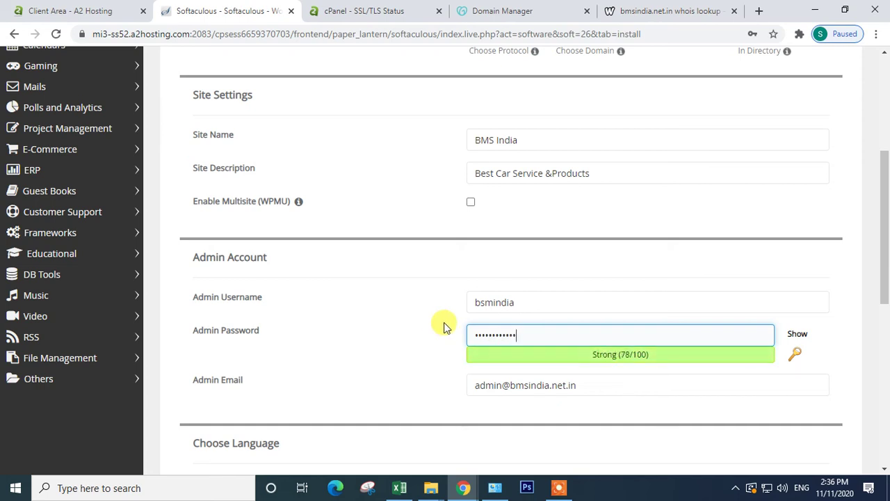
# Step: Change the admin e-mail's user part to 'info' and enable the Classic Editor plugin
pyautogui.click(556, 387)
pyautogui.scroll(-2, 566, 395)
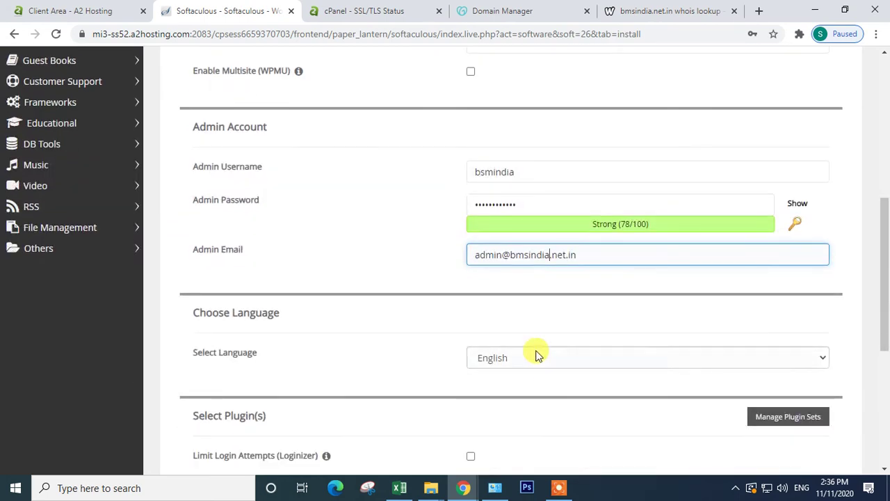
pyautogui.doubleClick(493, 254)
pyautogui.write('info')
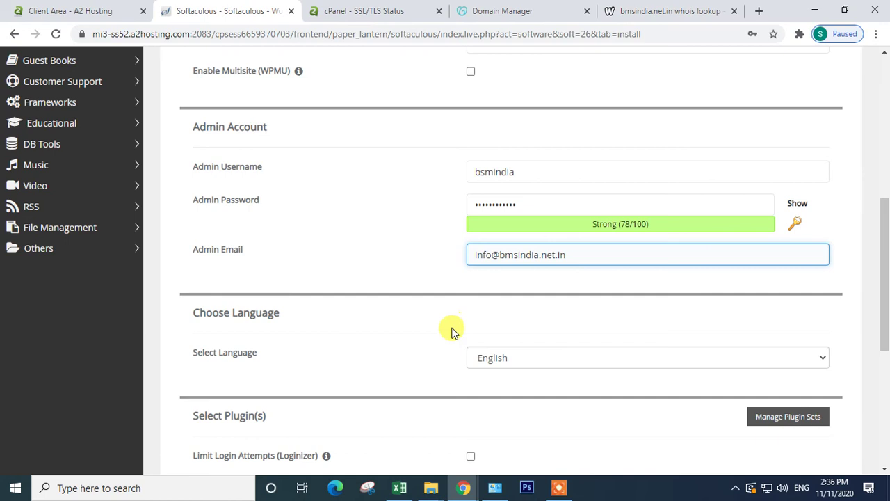
pyautogui.scroll(-2, 453, 334)
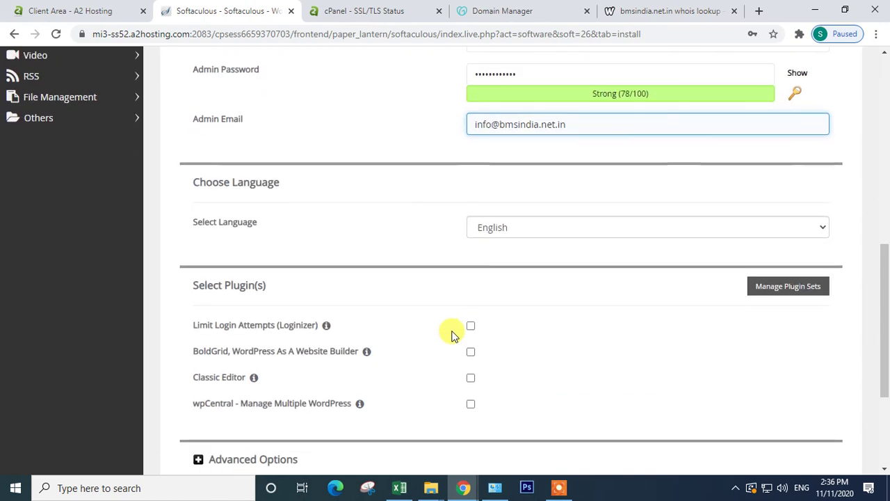
pyautogui.click(471, 379)
# Step: Paste the owner's e-mail address from the chat into Admin Email
pyautogui.scroll(1, 472, 384)
pyautogui.scroll(2, 471, 384)
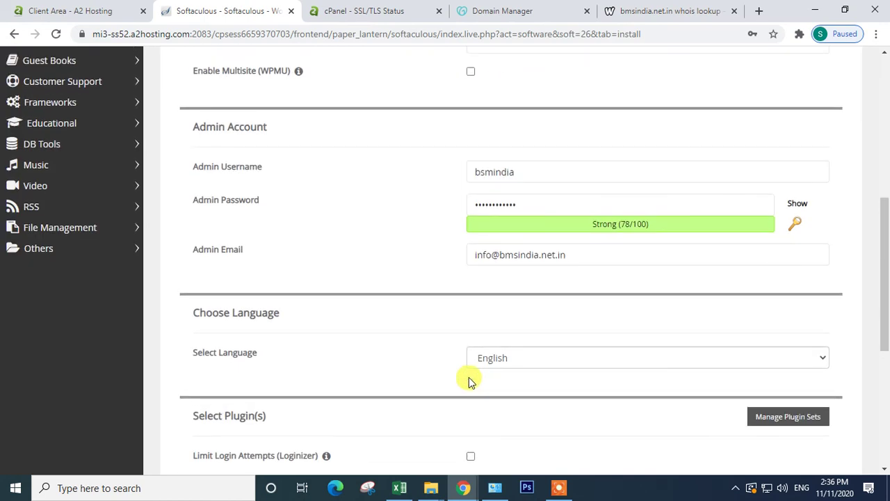
pyautogui.click(527, 254)
pyautogui.doubleClick(527, 254)
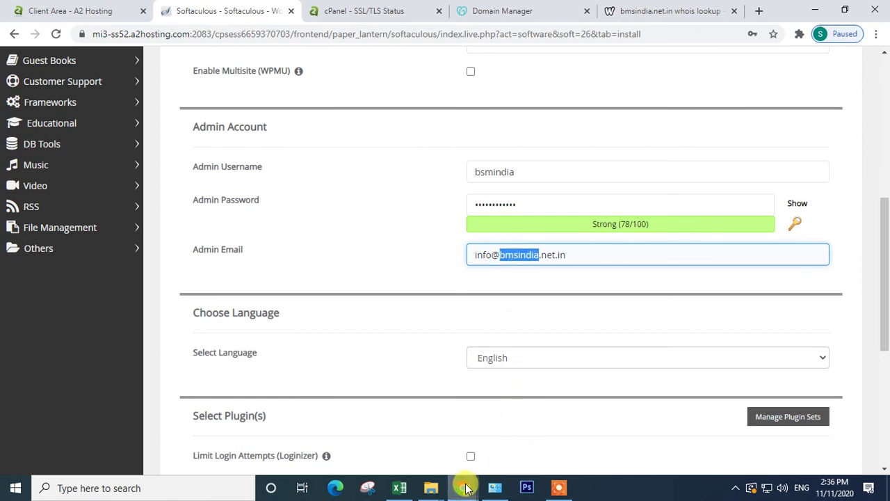
pyautogui.moveTo(466, 489)
pyautogui.click(549, 386)
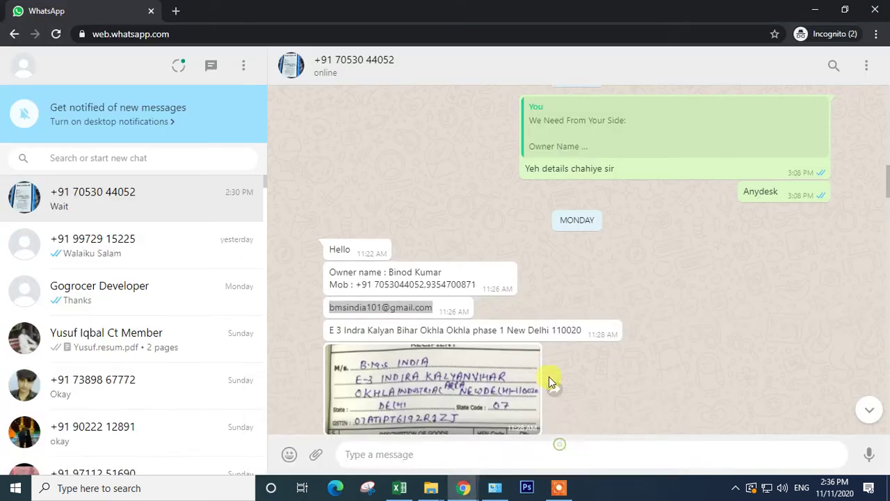
pyautogui.click(463, 487)
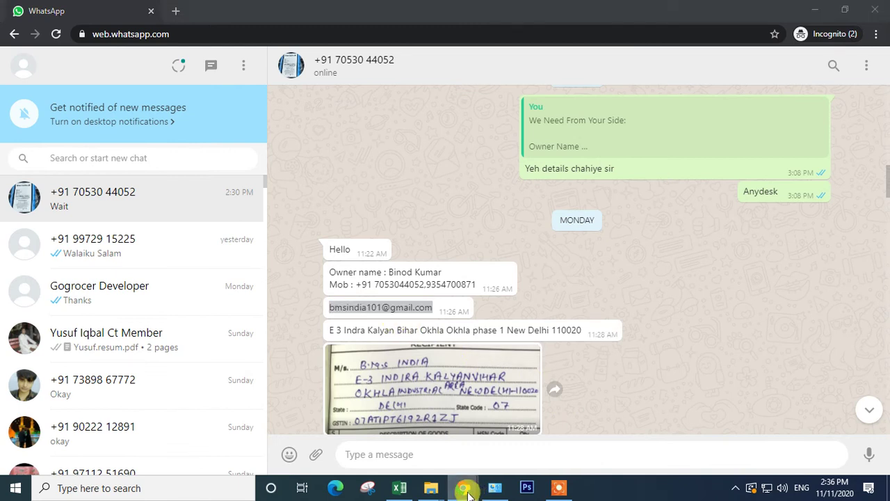
pyautogui.click(338, 428)
pyautogui.tripleClick(534, 255)
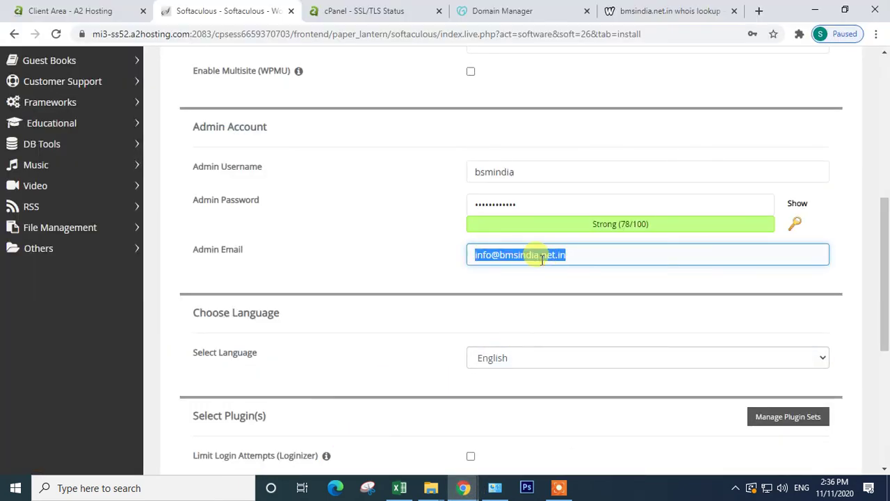
pyautogui.hotkey('ctrl', 'v')
# Step: Paste the owner's e-mail address into 'Email installation details to'
pyautogui.scroll(-4, 509, 392)
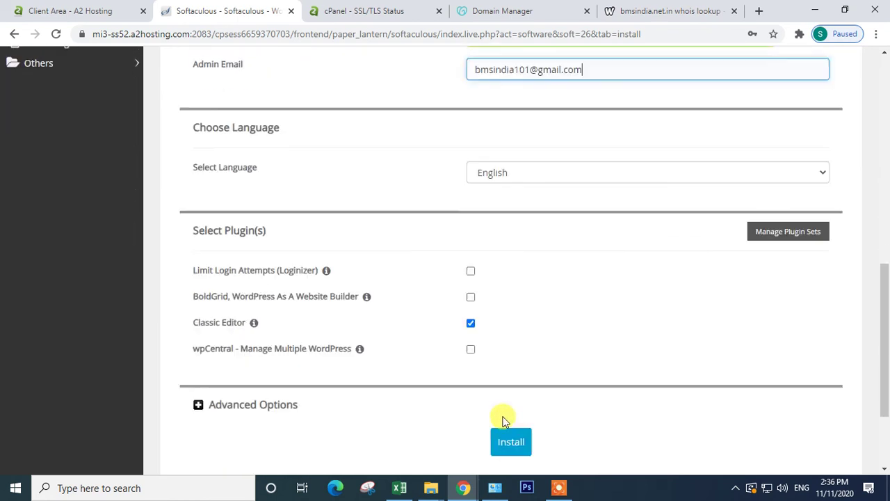
pyautogui.click(514, 414)
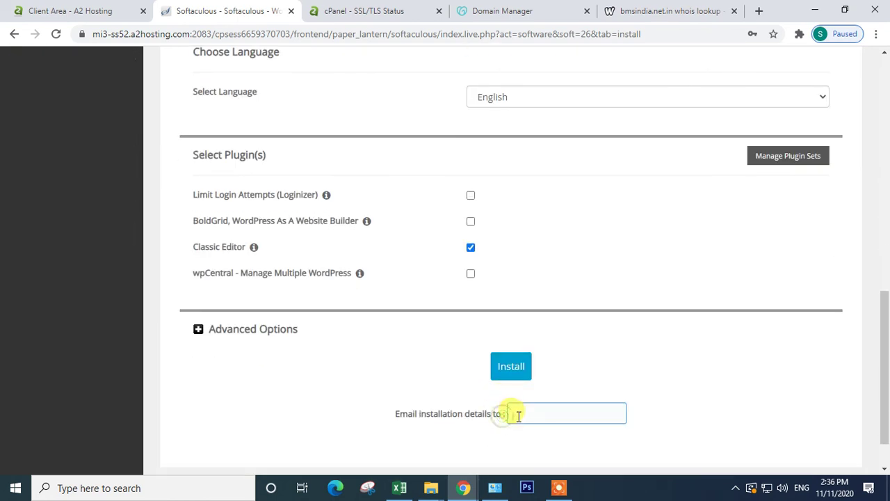
pyautogui.hotkey('ctrl', 'v')
pyautogui.click(761, 417)
# Step: Submit the install form, decline saving the password, and allow overwriting existing files
pyautogui.click(508, 370)
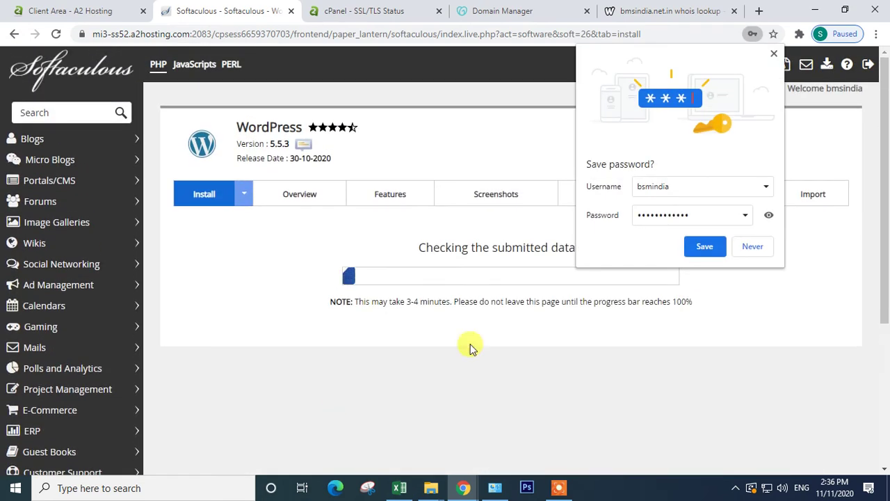
pyautogui.click(763, 248)
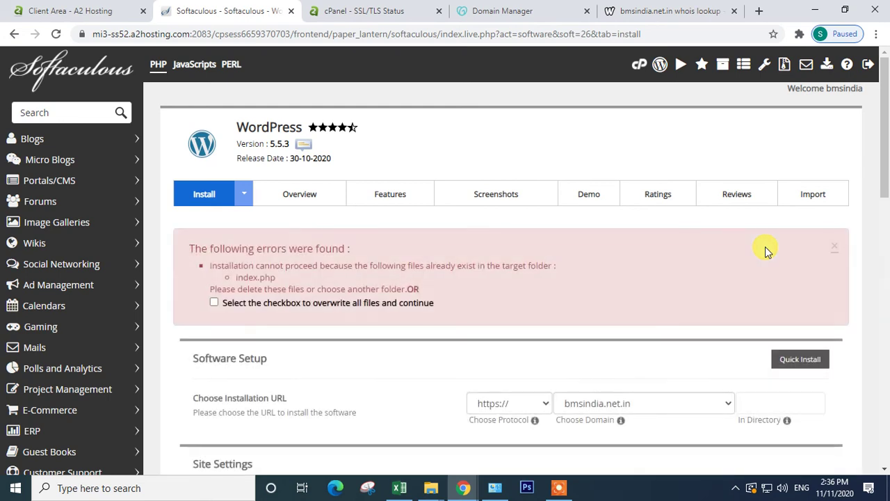
pyautogui.click(214, 303)
pyautogui.scroll(-7, 315, 327)
pyautogui.scroll(-4, 627, 364)
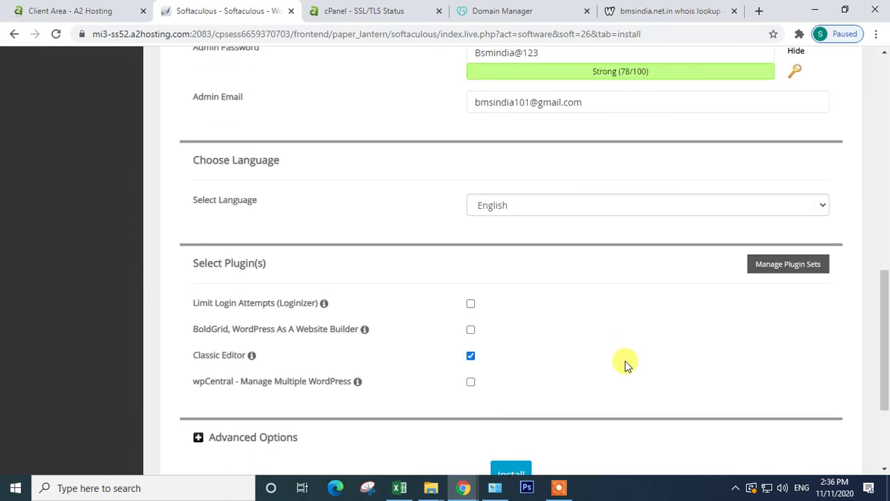
pyautogui.scroll(3, 627, 364)
pyautogui.scroll(10, 625, 363)
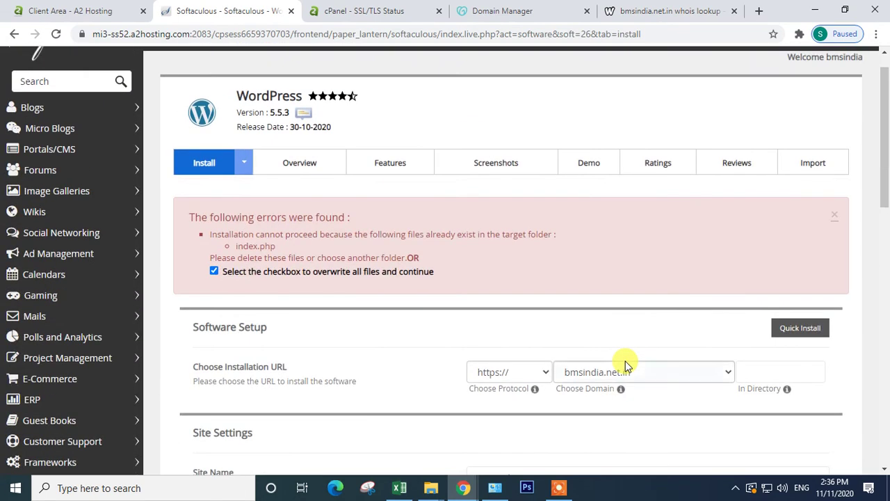
pyautogui.scroll(-8, 339, 265)
pyautogui.scroll(-3, 341, 270)
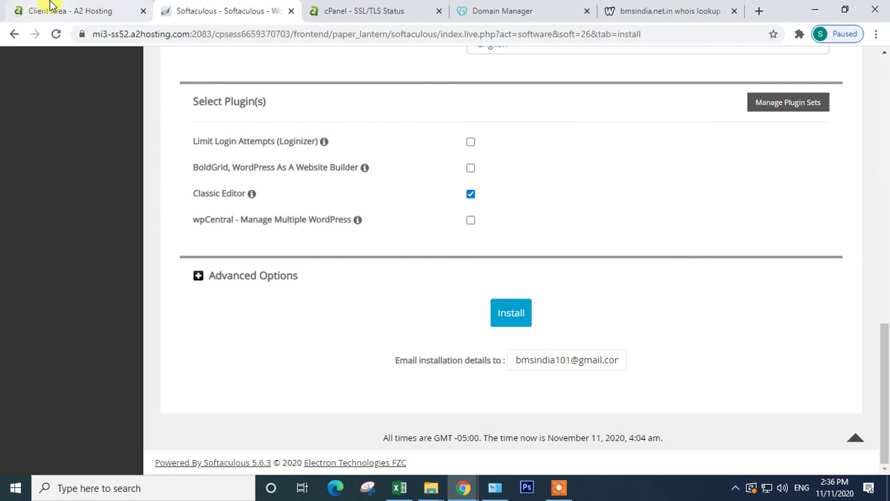
# Step: After checking SSL/TLS status, run the installation through to the success page
pyautogui.click(364, 11)
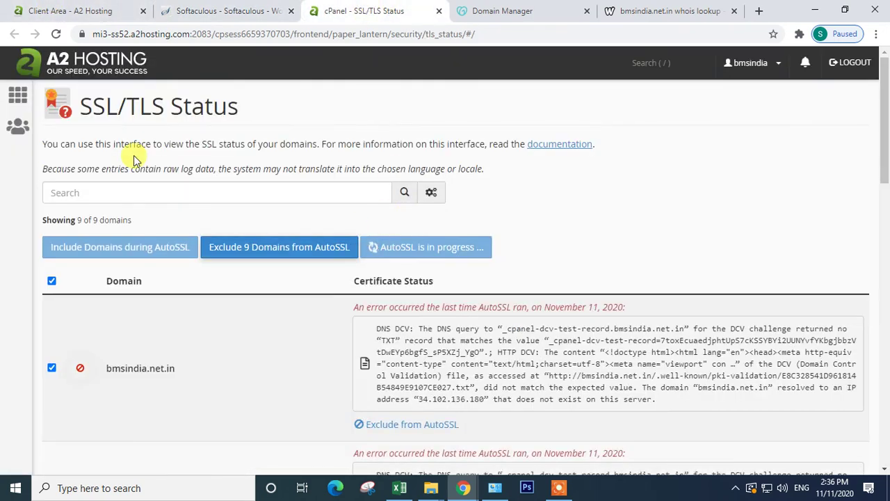
pyautogui.click(192, 7)
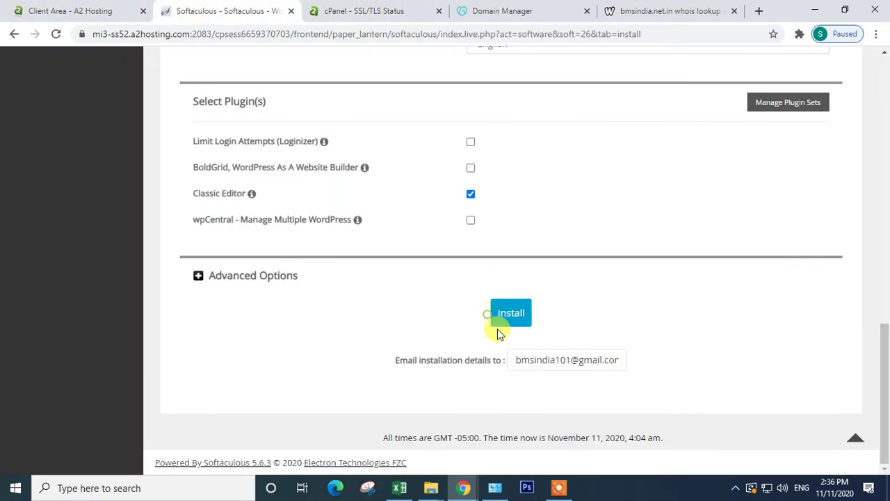
pyautogui.click(495, 312)
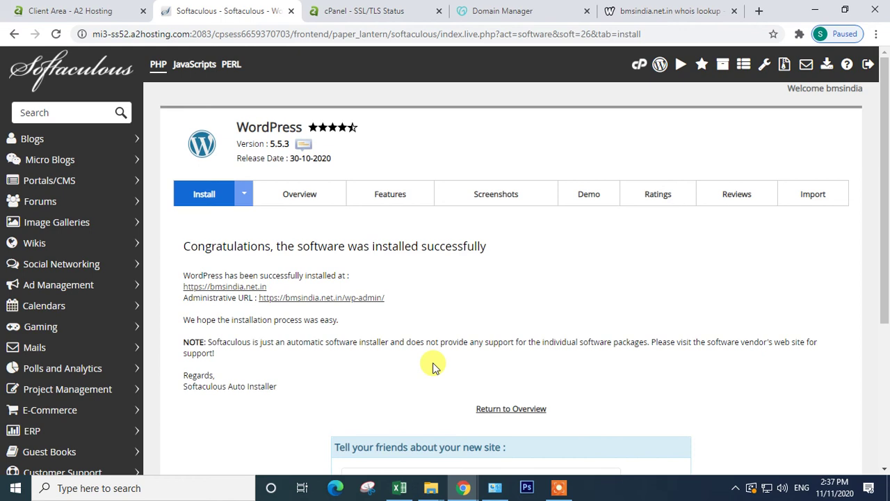
pyautogui.rightClick(345, 301)
# Step: Open the wp-admin URL in a new tab past the certificate warning, reaching 404 Not Found
pyautogui.click(368, 316)
pyautogui.click(427, 10)
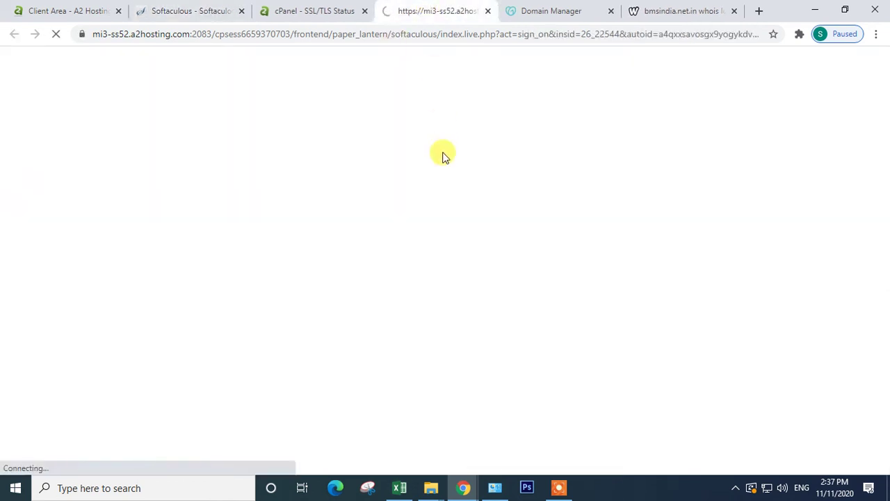
pyautogui.click(285, 361)
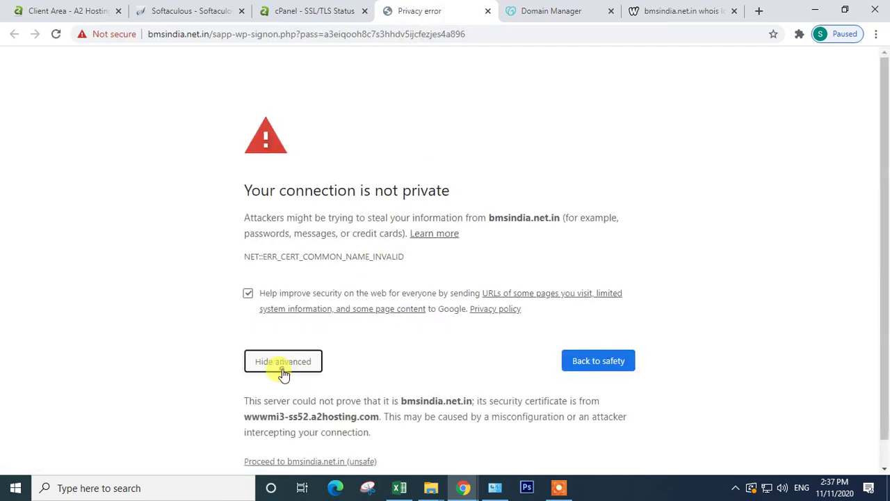
pyautogui.click(309, 461)
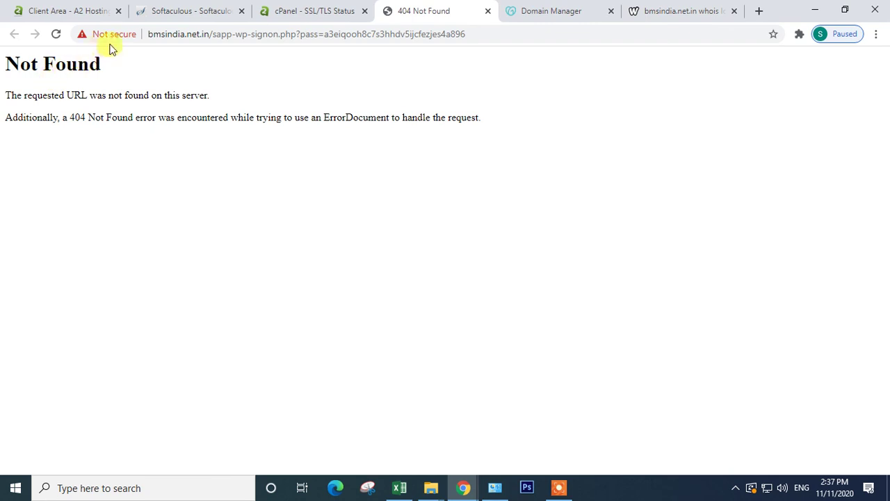
pyautogui.moveTo(24, 95); pyautogui.dragTo(230, 117)
# Step: Check nameservers and SSL/TLS status, reload the 404 page, then return to the install summary
pyautogui.click(552, 9)
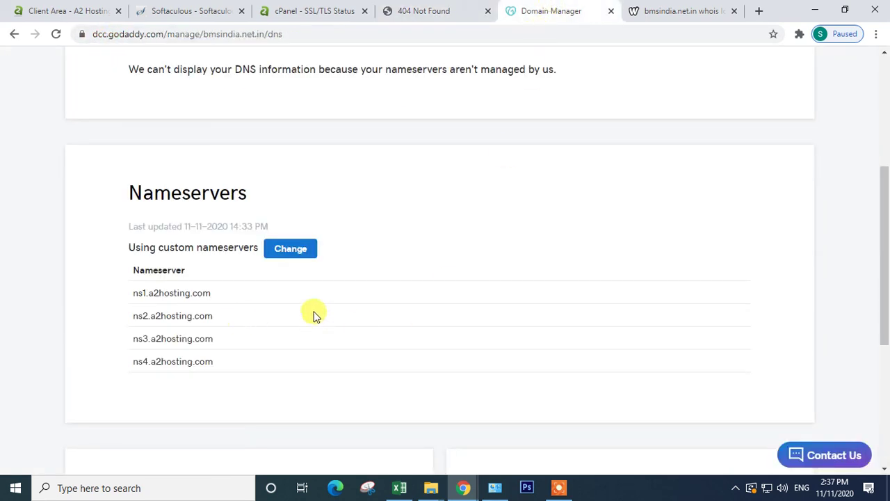
pyautogui.click(315, 11)
pyautogui.click(424, 10)
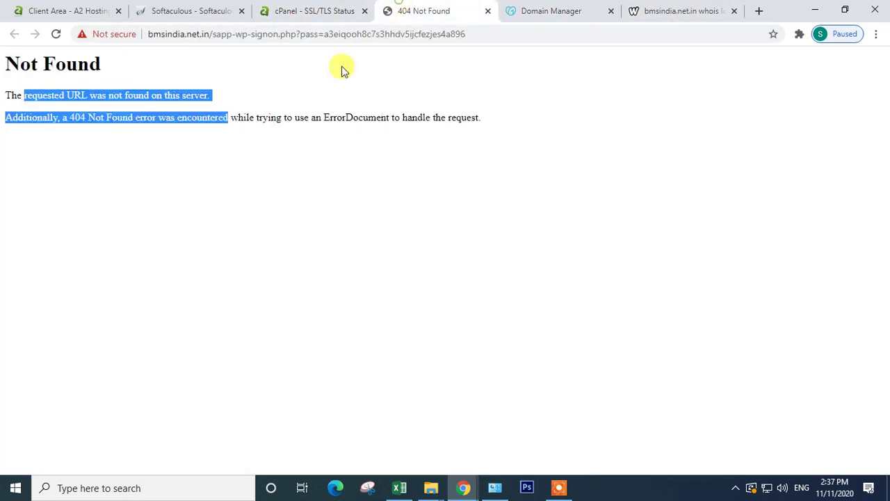
pyautogui.click(58, 40)
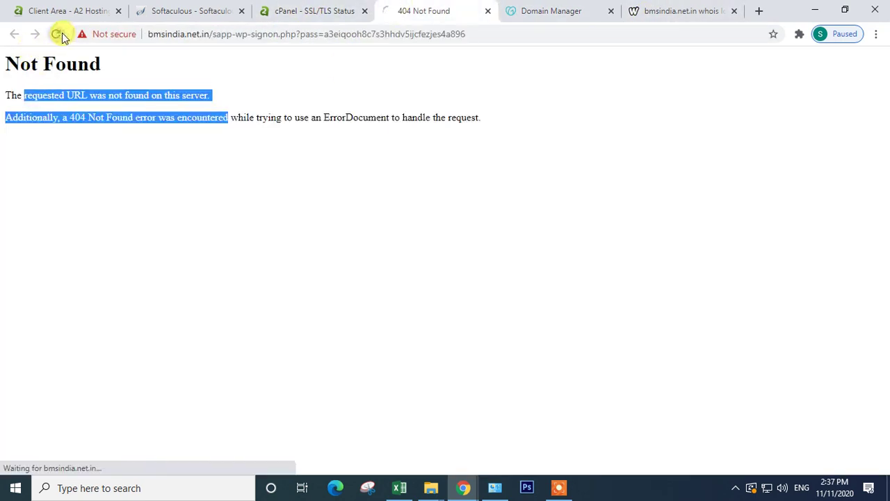
pyautogui.click(304, 150)
pyautogui.click(261, 10)
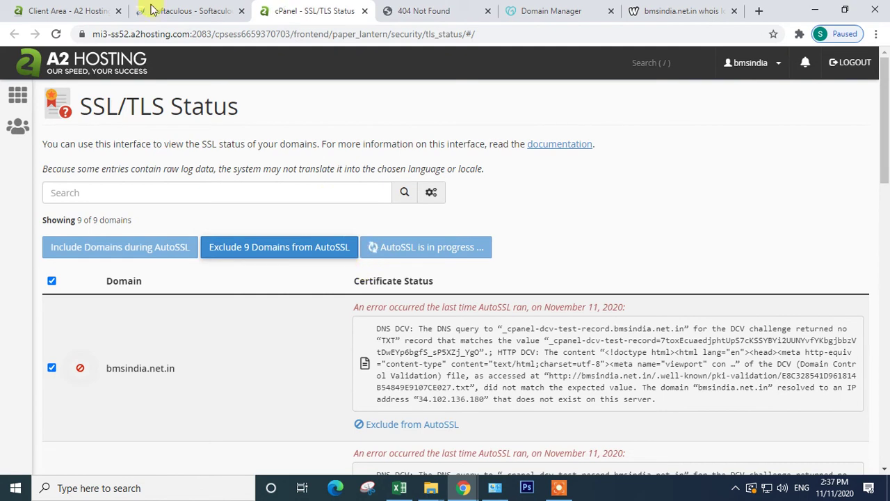
pyautogui.click(187, 12)
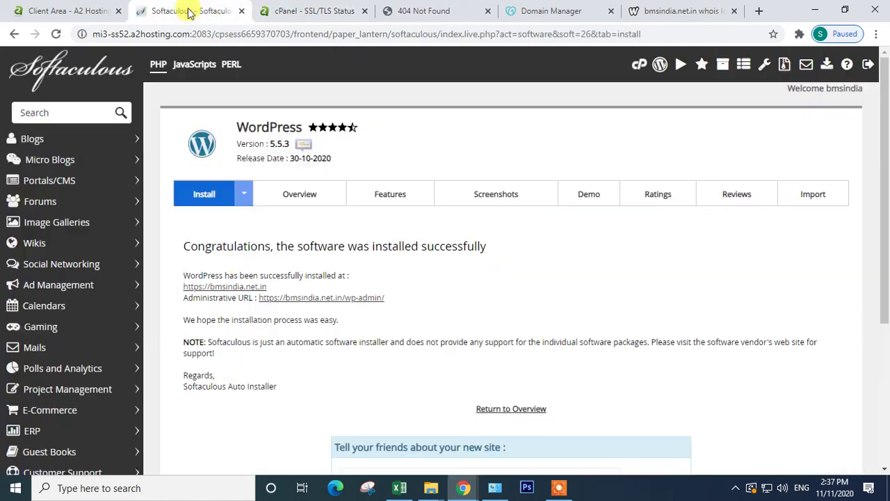
# Step: Open bmsindia.net.in in a new tab and reload it over http instead of https
pyautogui.rightClick(233, 291)
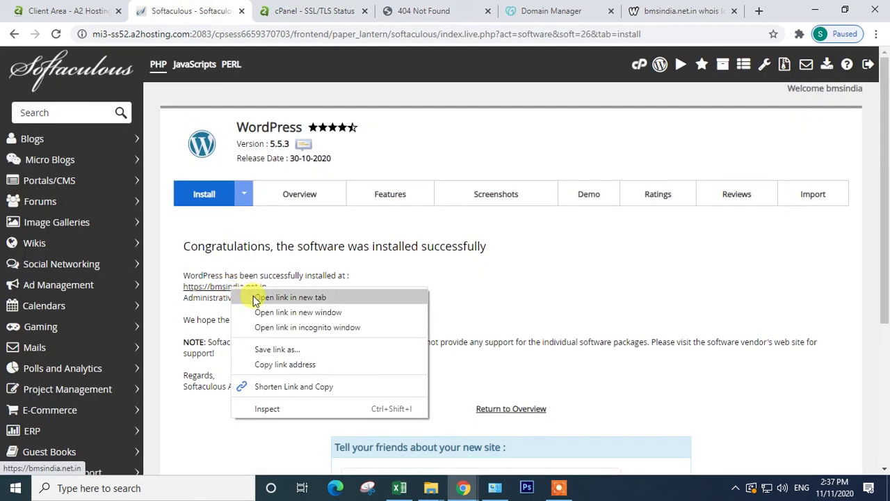
pyautogui.click(259, 299)
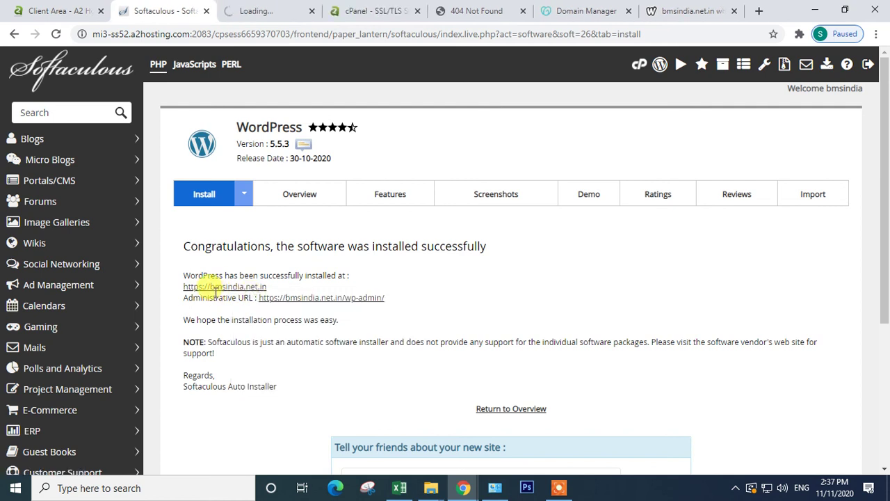
pyautogui.click(235, 12)
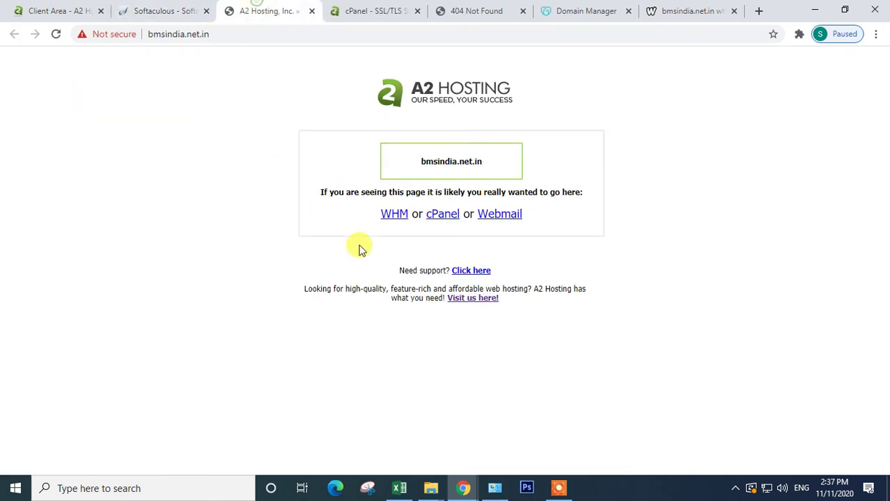
pyautogui.doubleClick(167, 38)
pyautogui.click(166, 35)
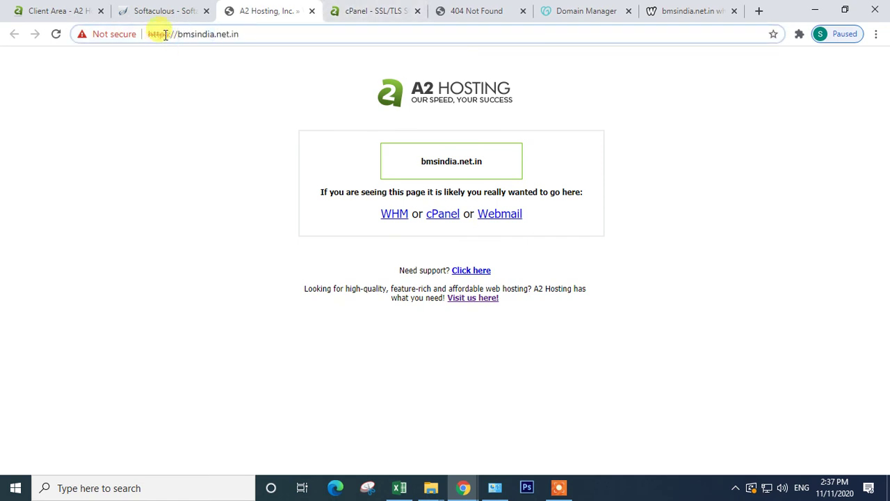
pyautogui.press('BackSpace')
pyautogui.press('BackSpace')
pyautogui.press('Return')
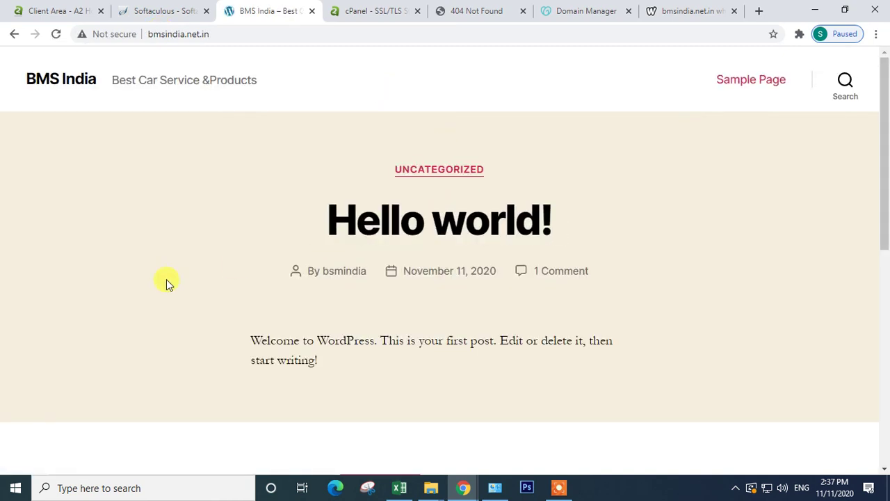
pyautogui.scroll(-10, 227, 248)
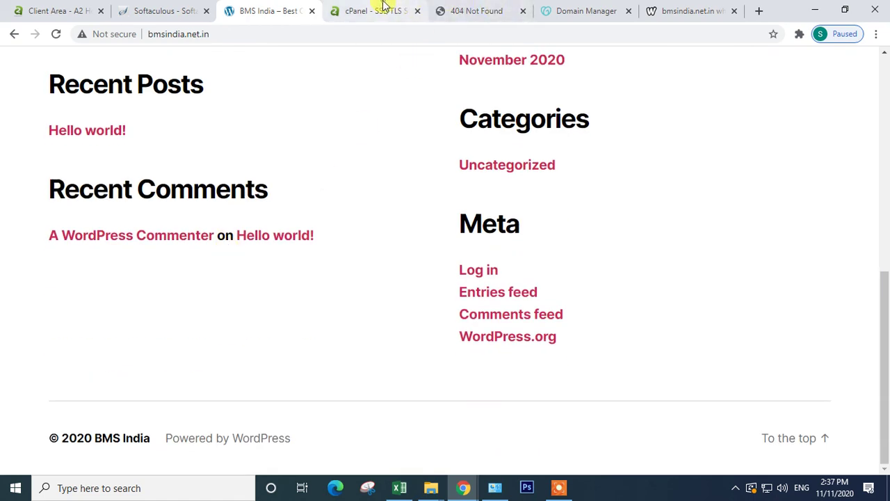
pyautogui.click(378, 7)
pyautogui.click(245, 6)
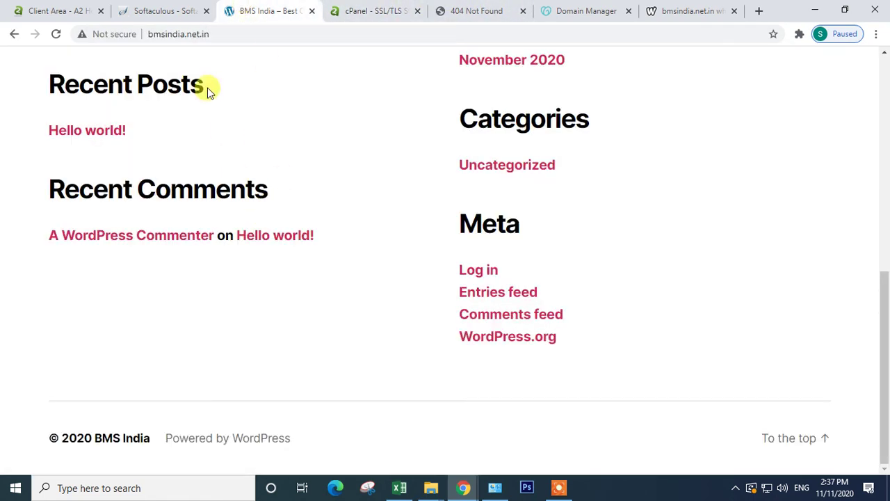
pyautogui.scroll(10, 213, 298)
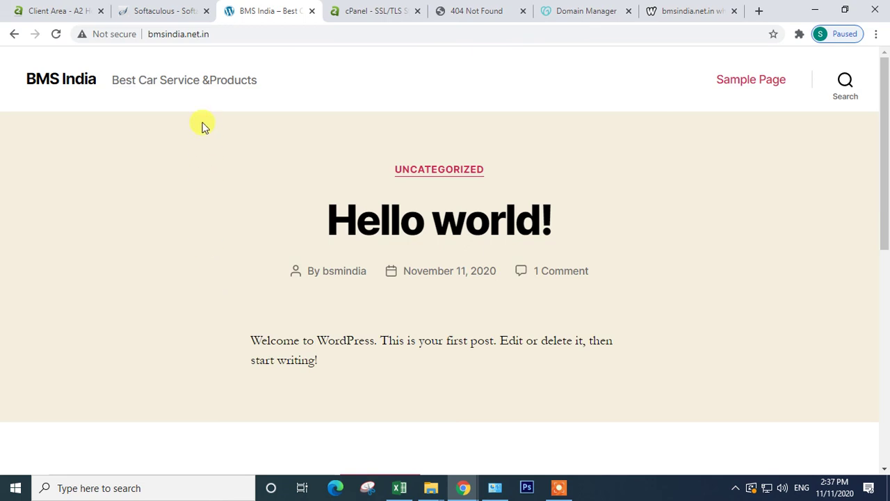
pyautogui.click(232, 33)
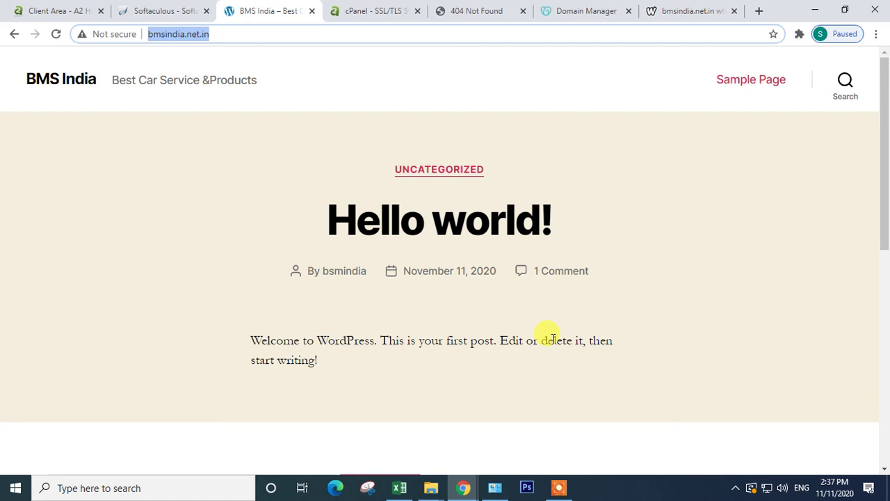
pyautogui.scroll(-4, 546, 339)
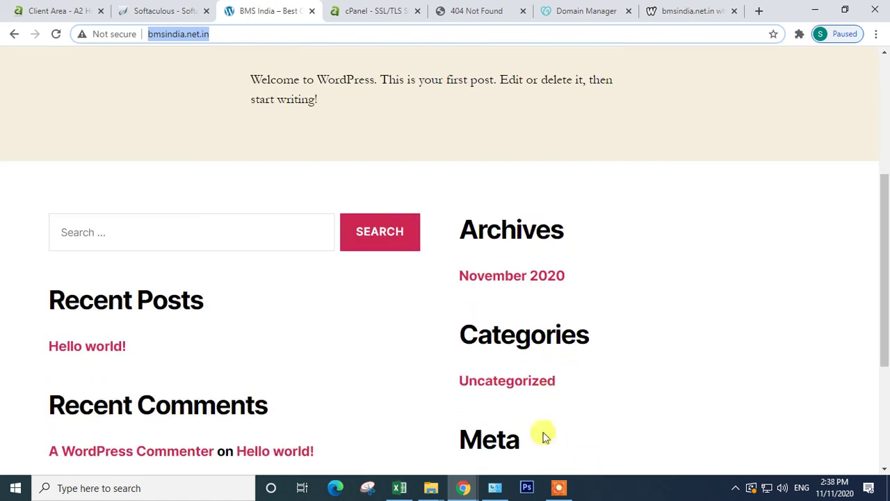
pyautogui.scroll(4, 299, 352)
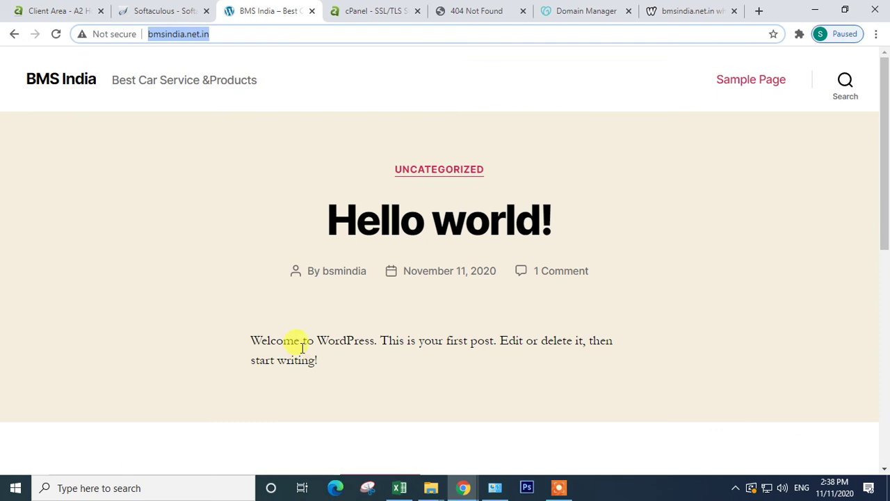
pyautogui.scroll(-15, 302, 348)
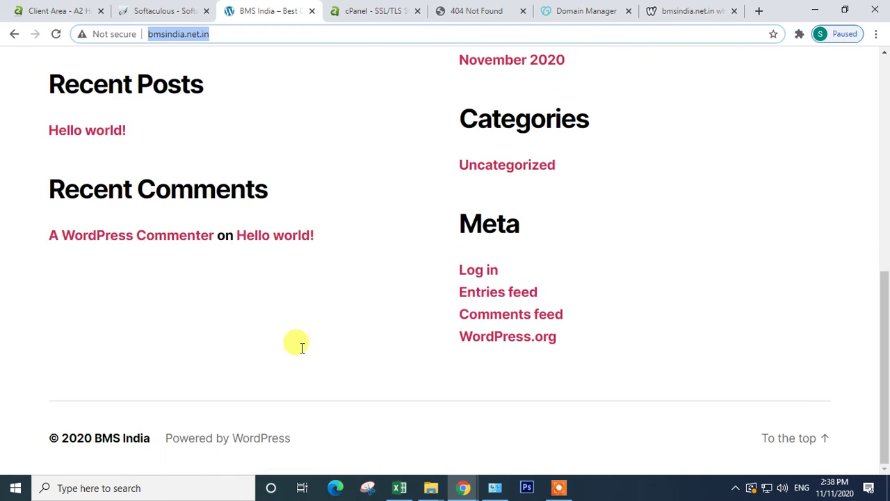
pyautogui.scroll(15, 496, 299)
pyautogui.click(559, 487)
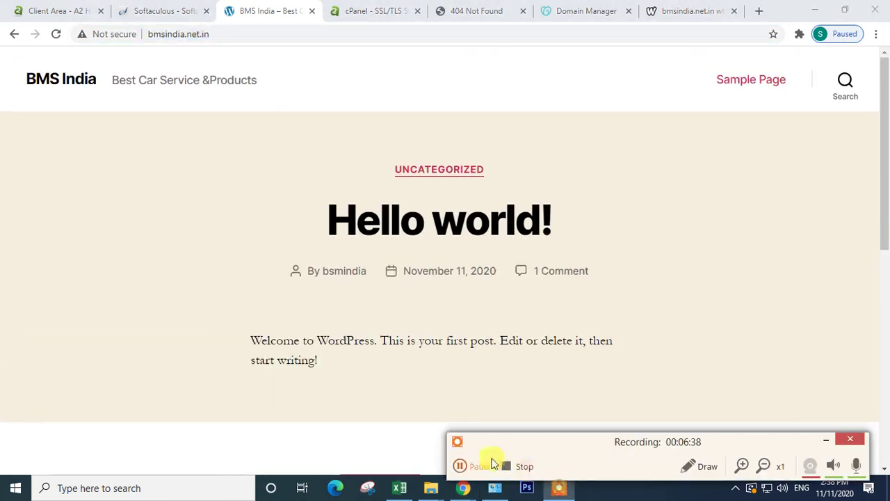